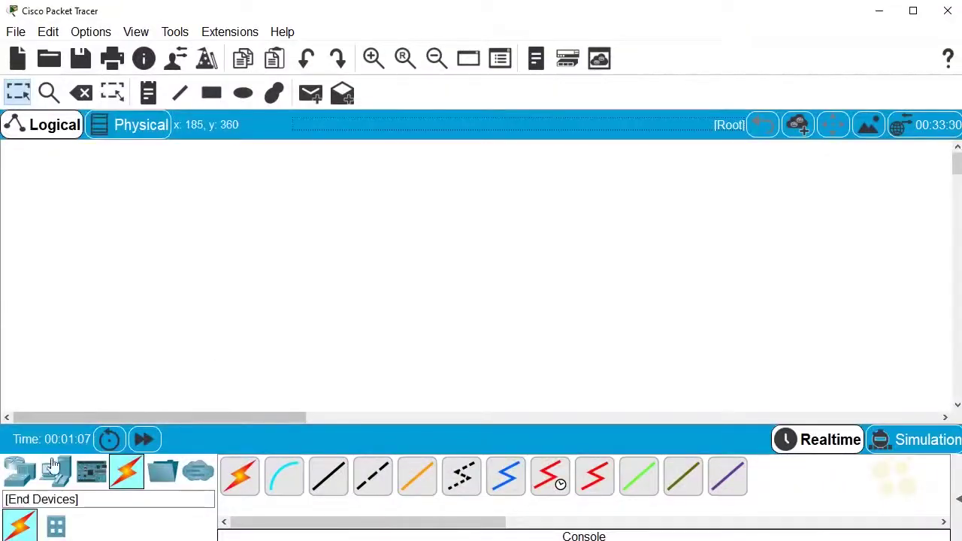
- Place a 2911 router, Router0, on the workspace with a PC, PC0, to its left
left_click(20, 472)
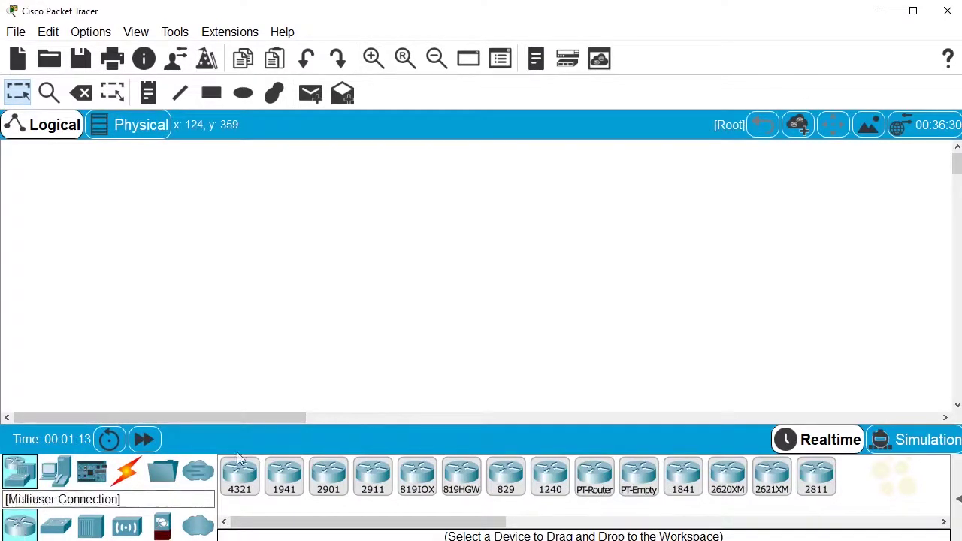
left_click_drag(376, 482, 415, 315)
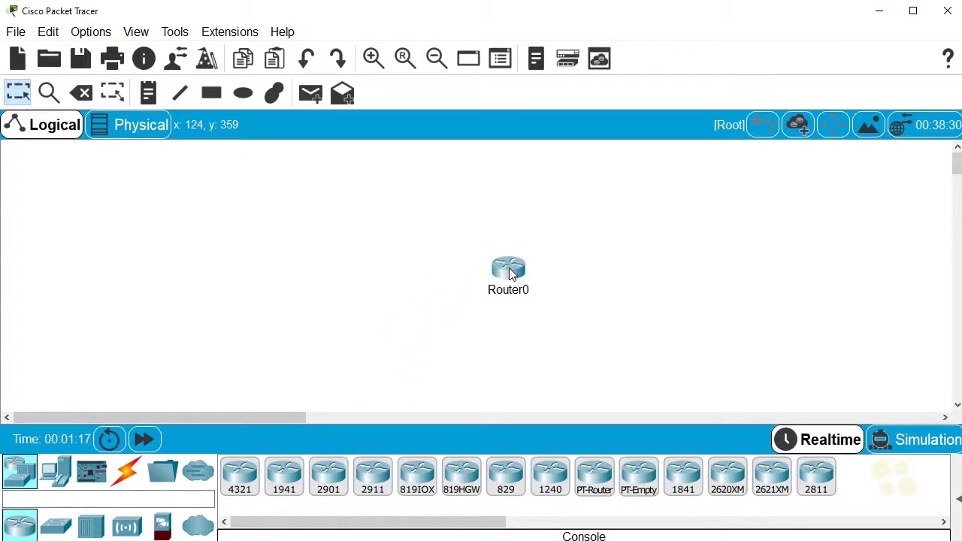
left_click(57, 471)
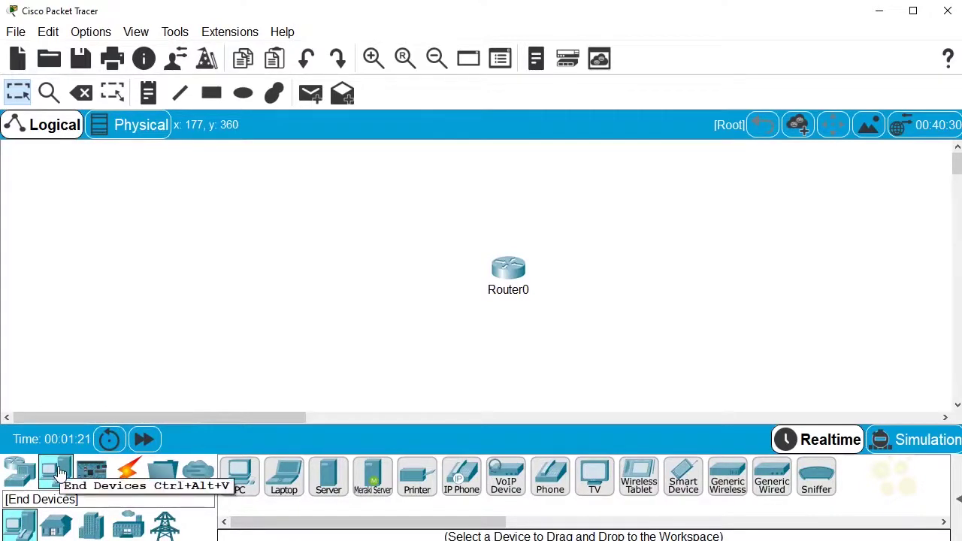
left_click_drag(245, 475, 331, 280)
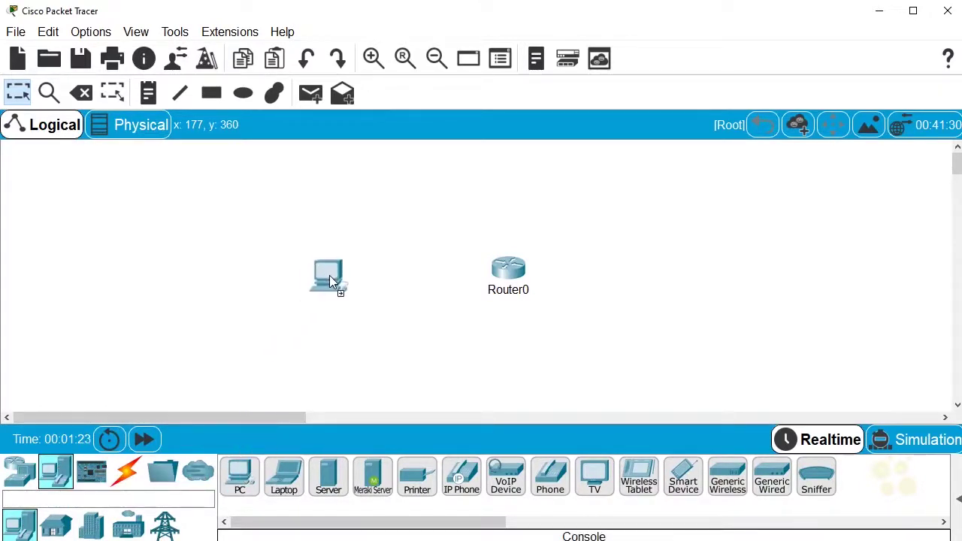
left_click_drag(395, 271, 383, 277)
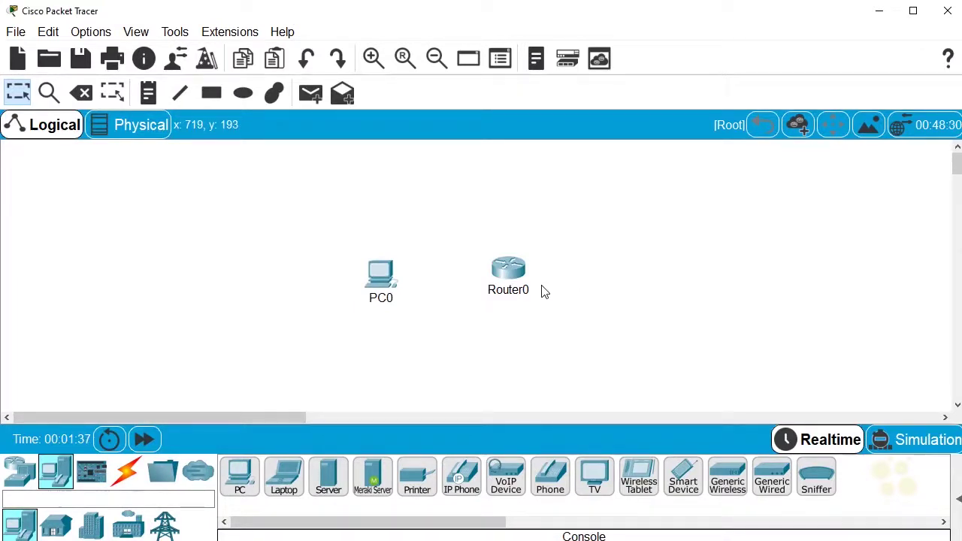
left_click(508, 271)
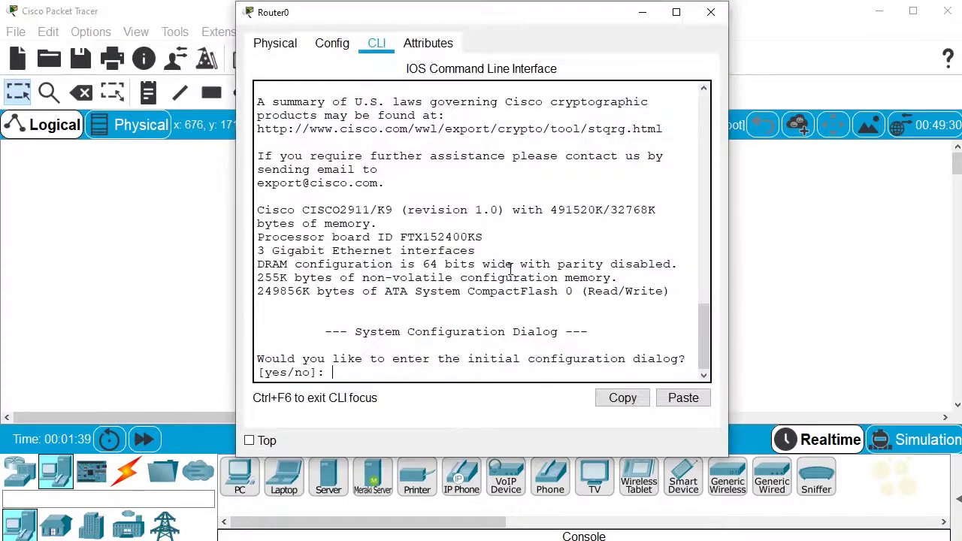
left_click(282, 45)
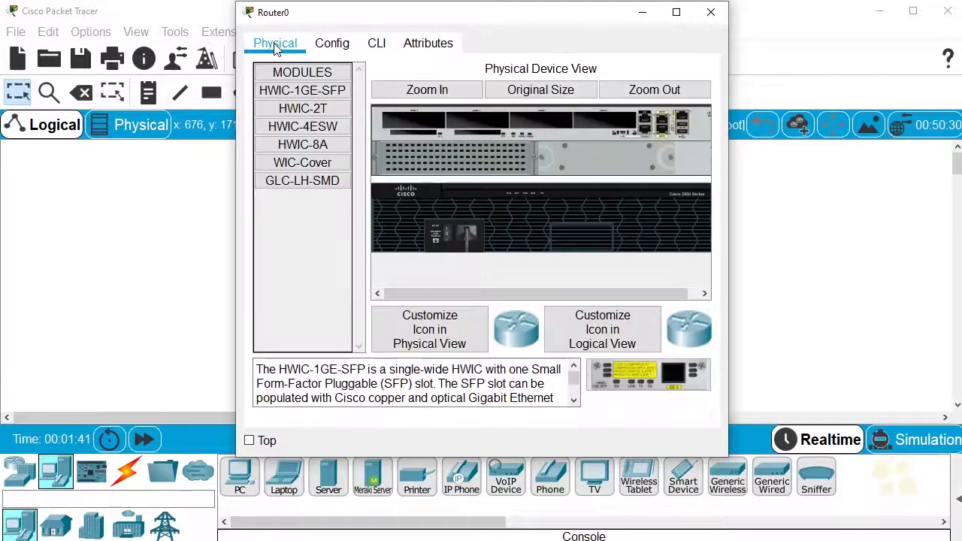
left_click(437, 91)
left_click_drag(451, 294, 682, 298)
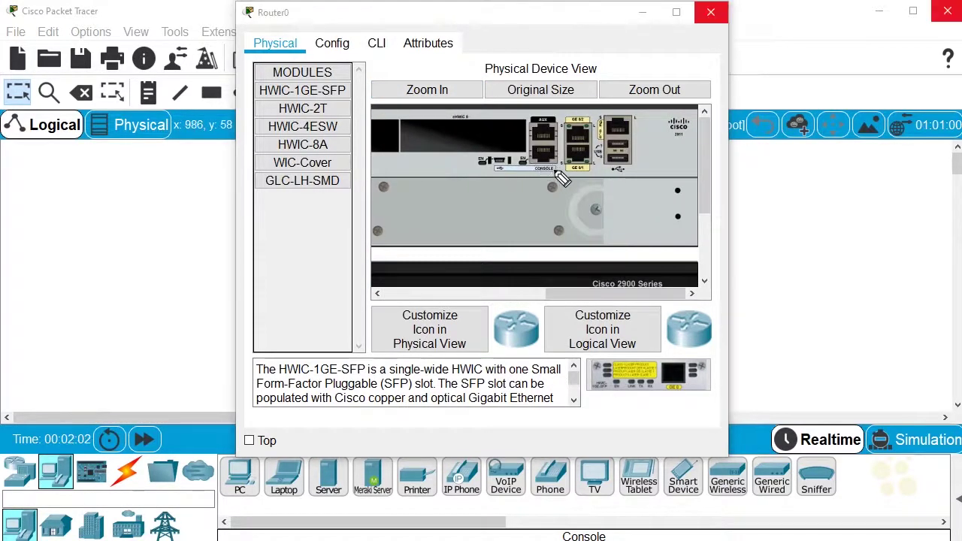
mouse_move(535, 155)
left_mouse_down()
mouse_move(550, 181)
mouse_move(543, 121)
mouse_move(548, 151)
mouse_move(569, 136)
left_mouse_up()
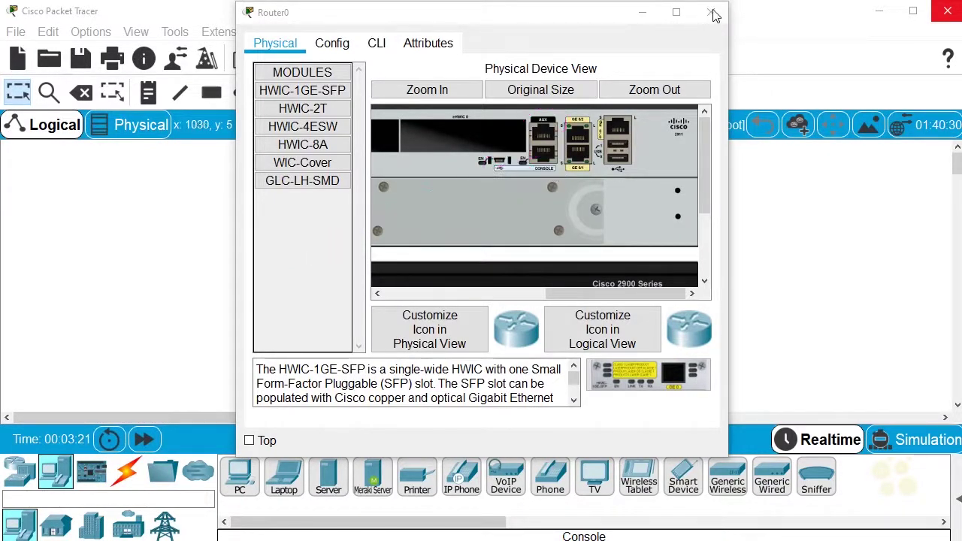
left_click(712, 13)
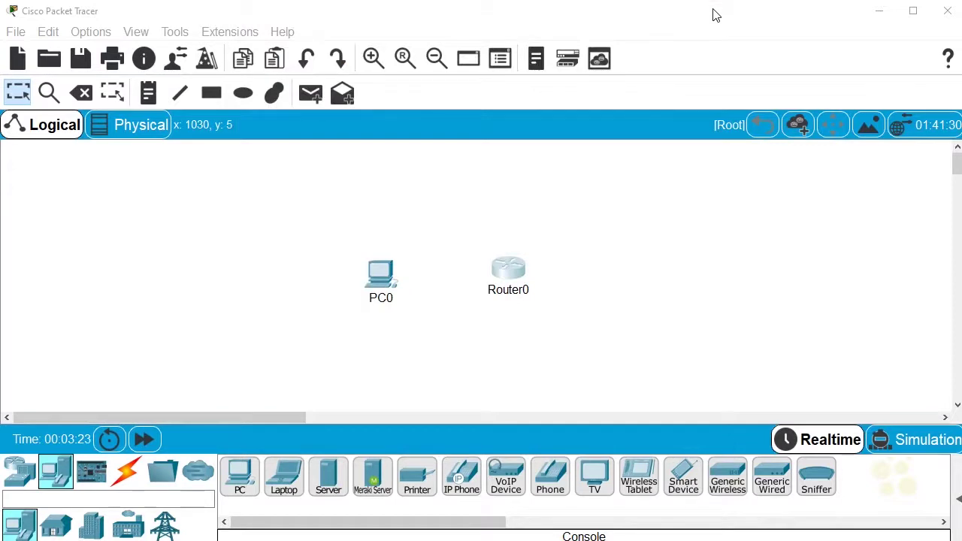
- Run a console cable from PC0's RS 232 port to Router0's Console port
left_click(136, 476)
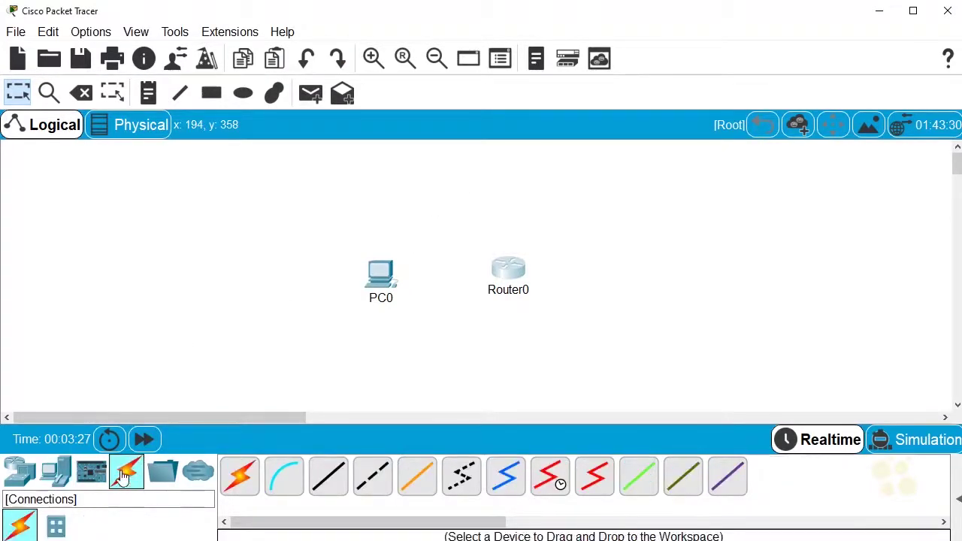
left_click(285, 485)
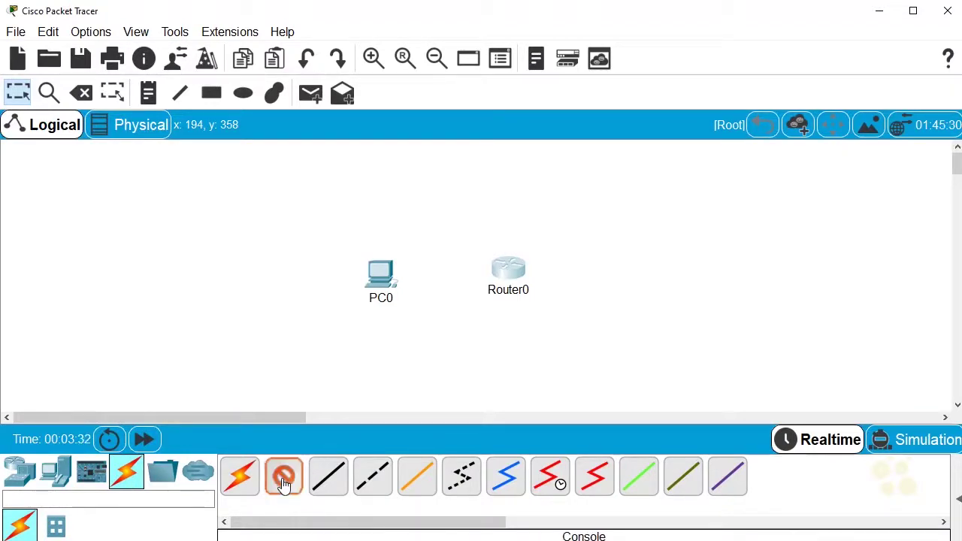
left_click(378, 274)
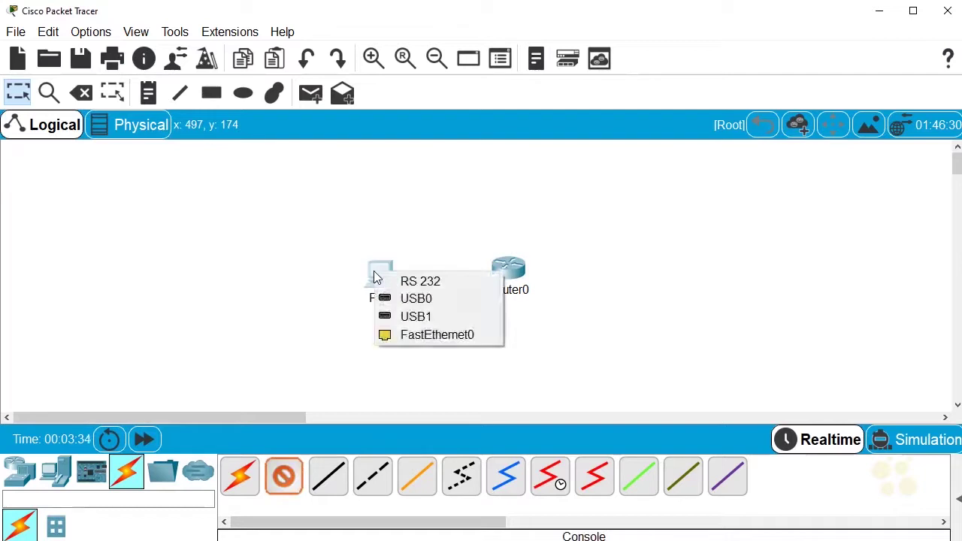
left_click(454, 282)
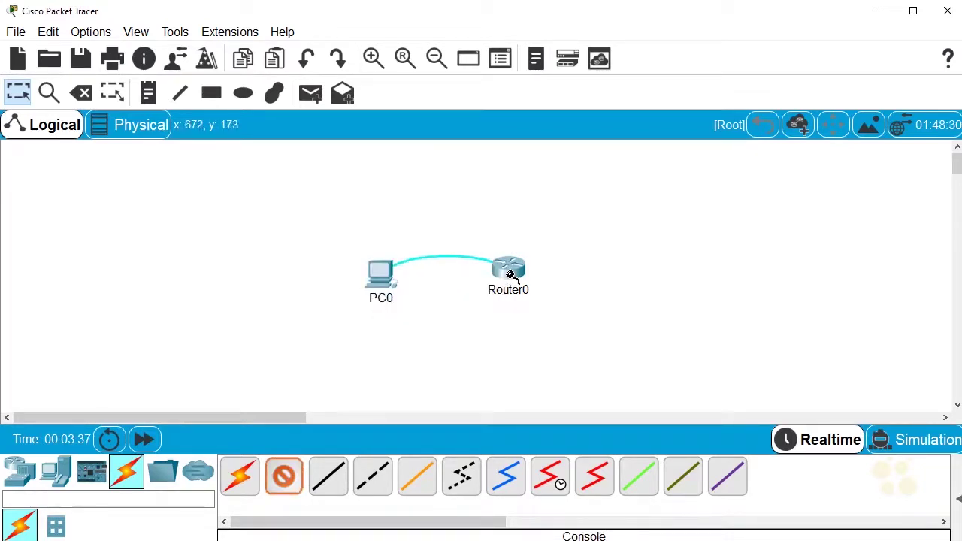
left_click(507, 275)
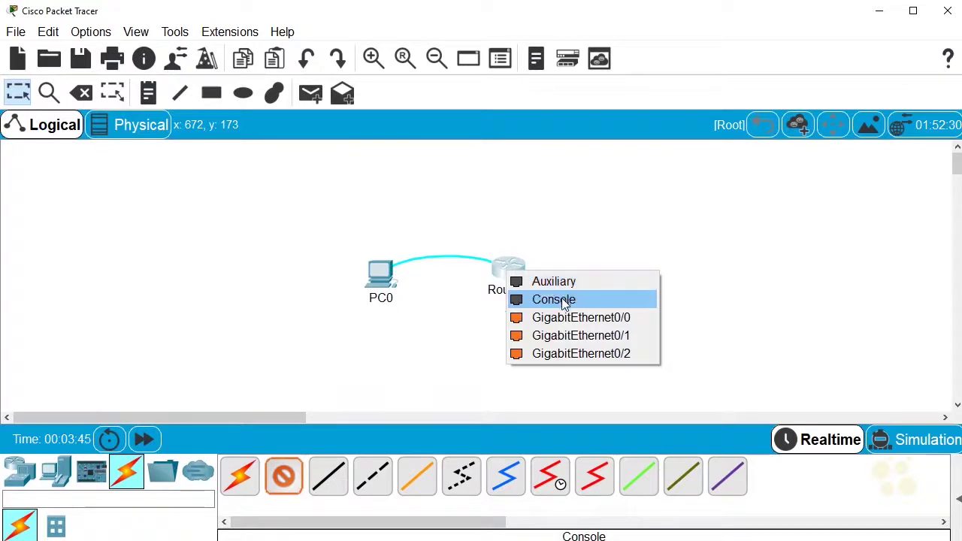
left_click(564, 301)
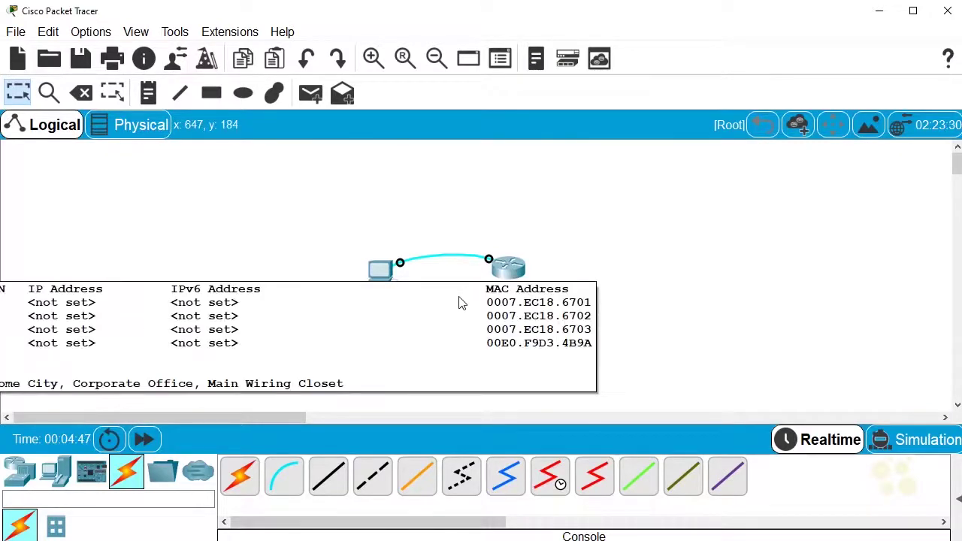
- Start PC0's Desktop Terminal with the default 9600 port settings to reach Router0
left_click(382, 273)
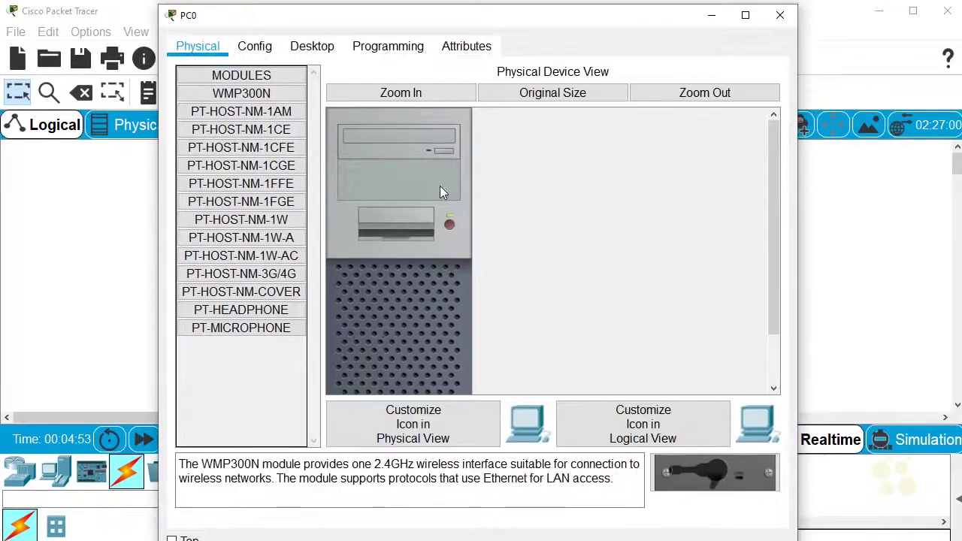
left_click(313, 46)
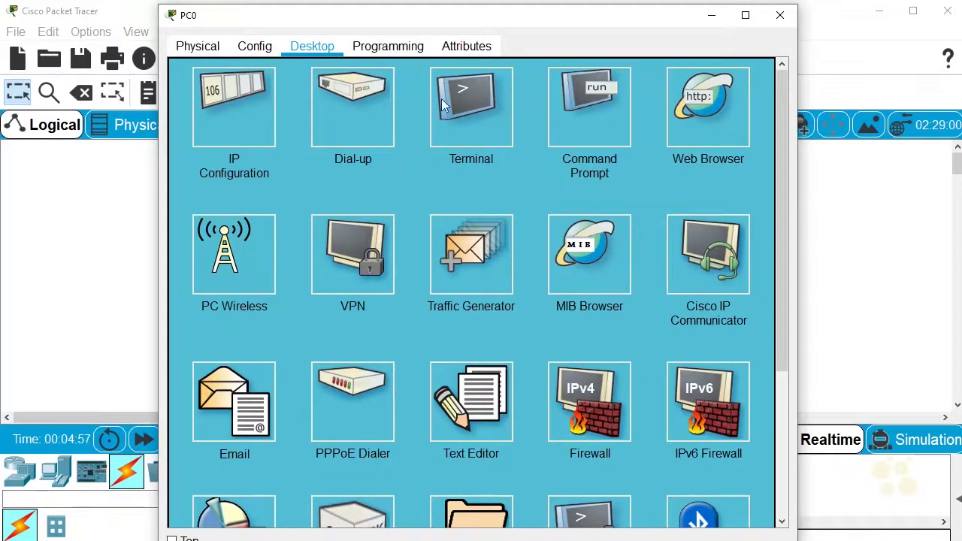
left_click(488, 121)
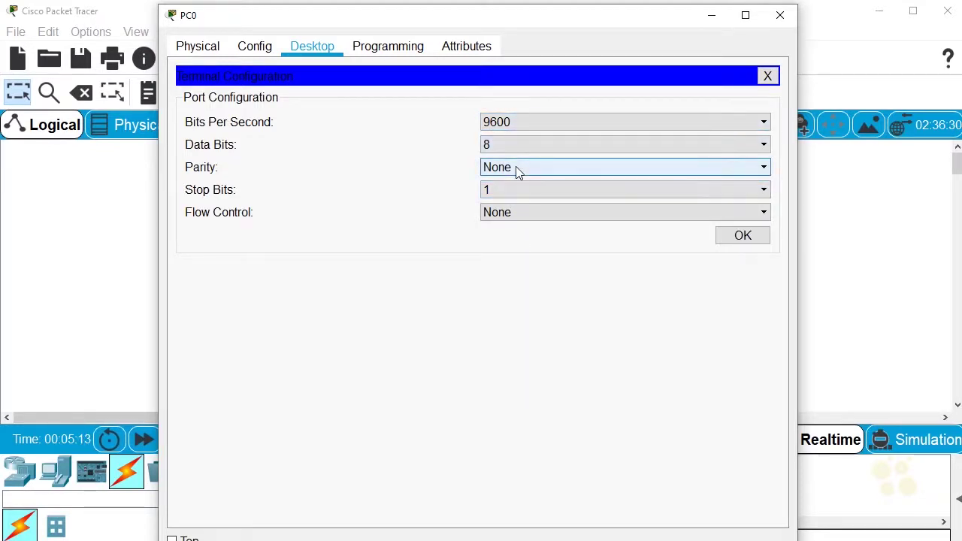
left_click(737, 235)
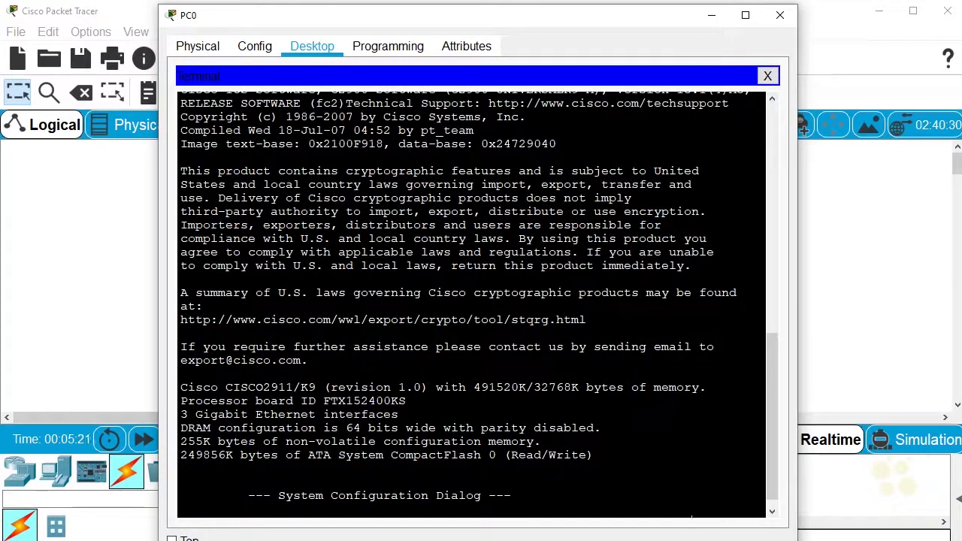
- Answer 'no' to Router0's initial configuration dialog
key("Return")
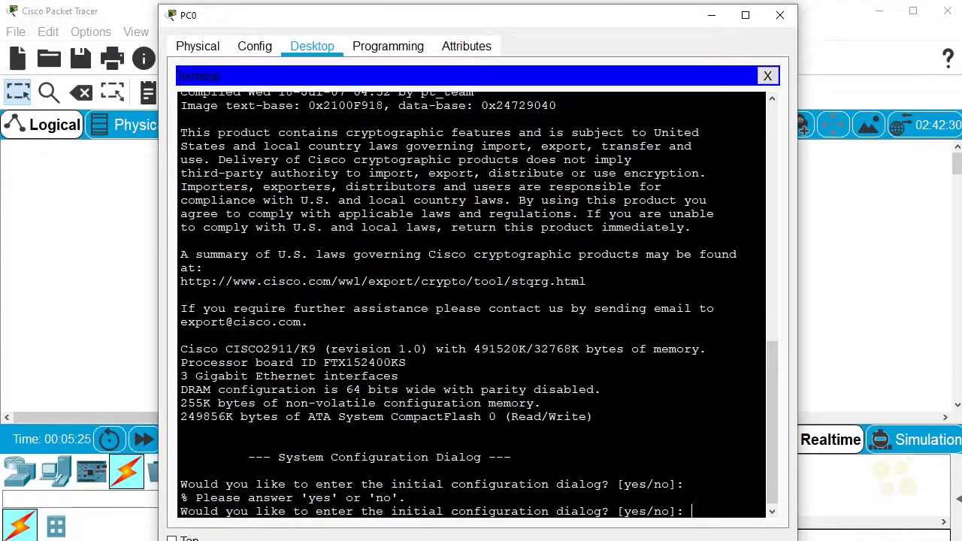
type("no")
key("Return")
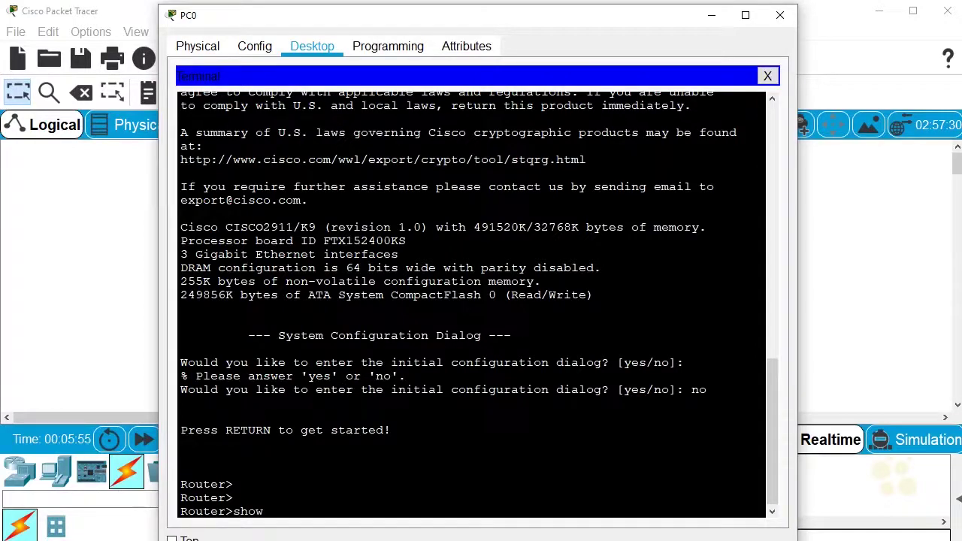
- Run show users, then circle the con 0 line and label the Router> prompt as User mode
key("Return")
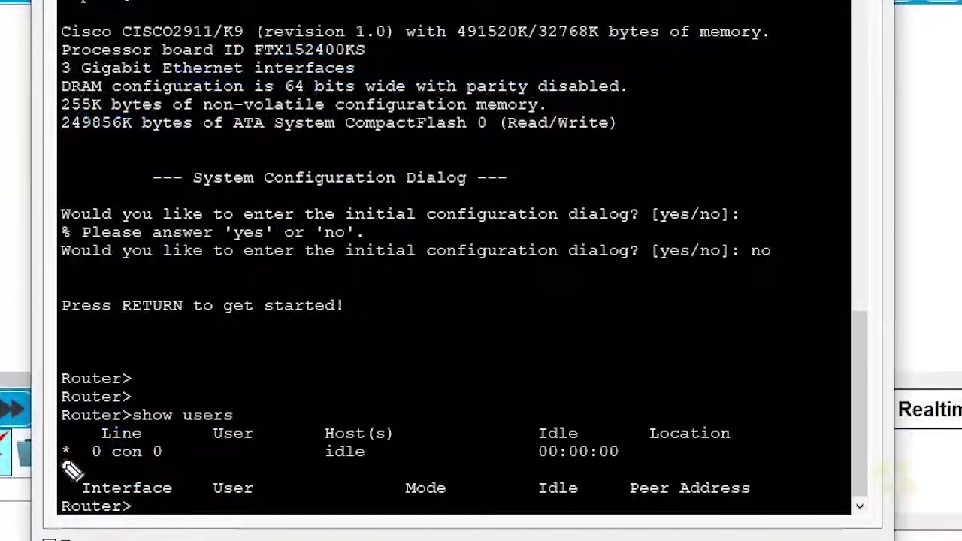
left_click_drag(72, 461, 65, 452)
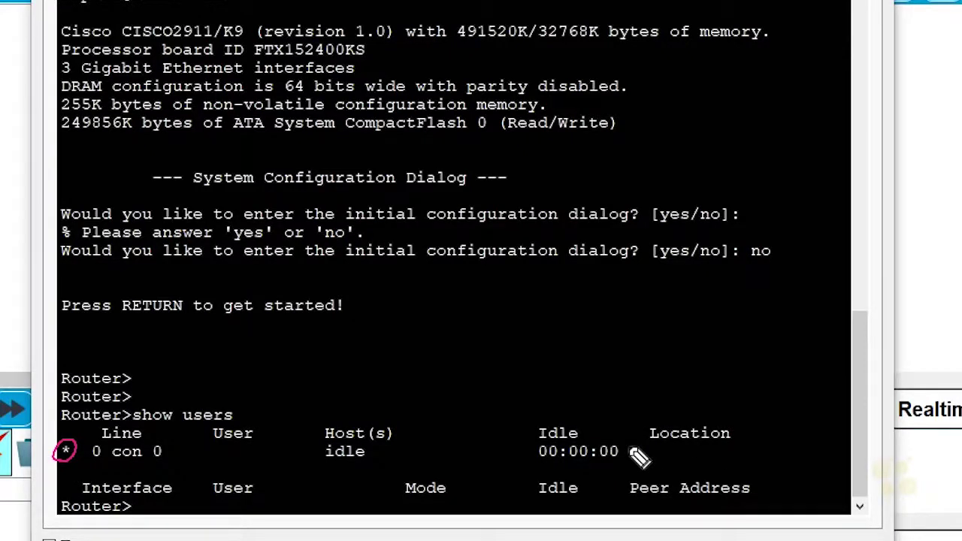
left_click_drag(77, 409, 68, 430)
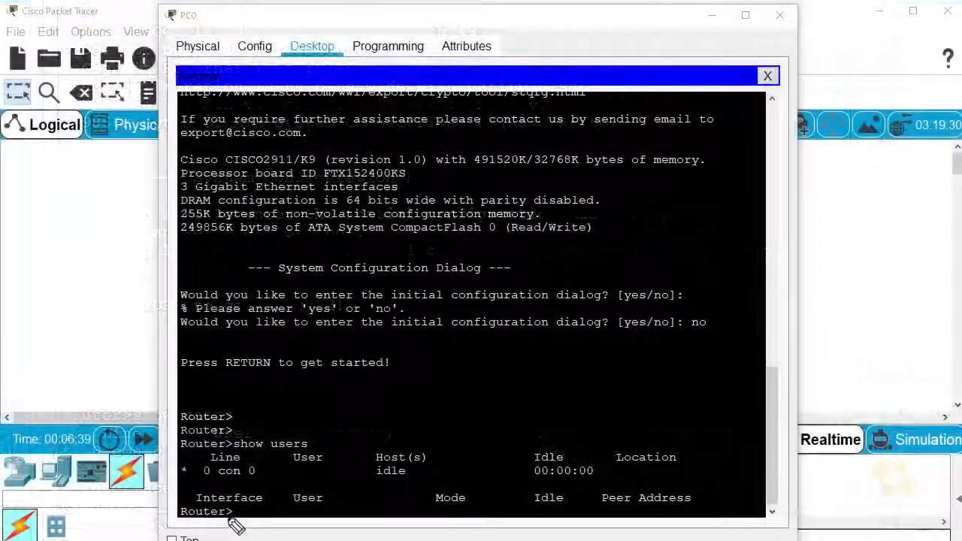
mouse_move(239, 506)
left_mouse_down()
mouse_move(172, 506)
mouse_move(179, 521)
mouse_move(240, 524)
left_mouse_up()
mouse_move(295, 427)
left_mouse_down()
mouse_move(342, 405)
mouse_move(352, 425)
left_mouse_up()
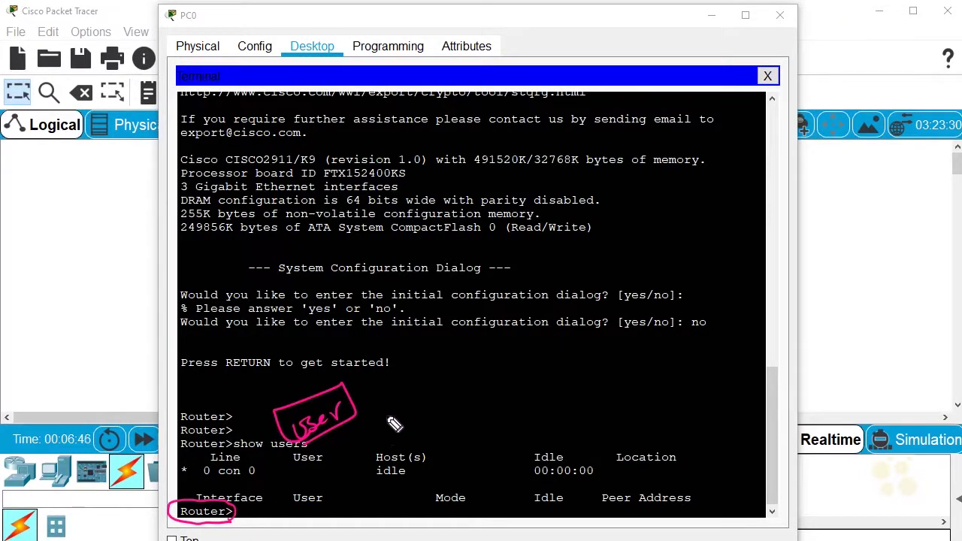
- Annotate user mode as privilege level 1 versus 15, and mark the declined setup dialog
mouse_move(388, 430)
left_mouse_down()
mouse_move(422, 388)
mouse_move(439, 392)
mouse_move(552, 339)
mouse_move(544, 321)
mouse_move(549, 356)
mouse_move(584, 340)
left_mouse_up()
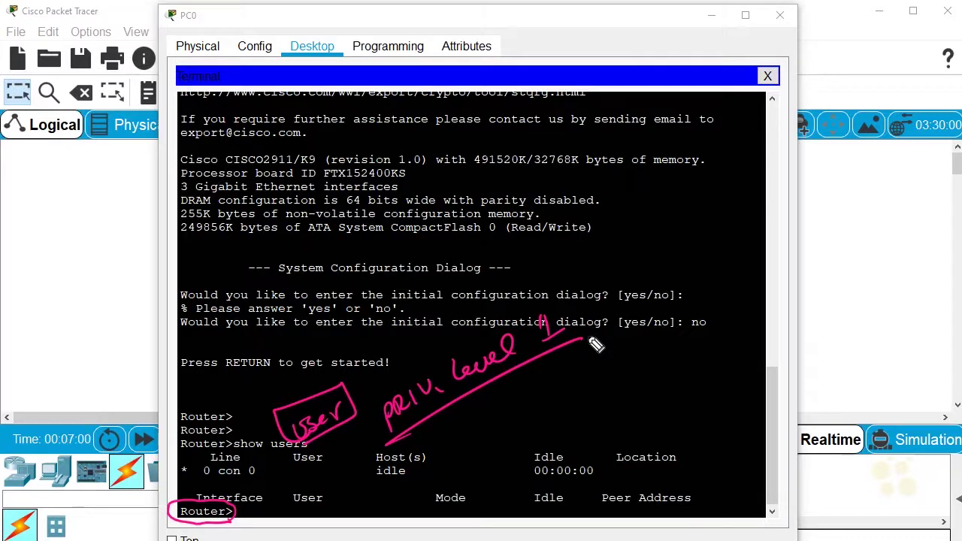
mouse_move(507, 421)
left_mouse_down()
mouse_move(541, 385)
mouse_move(611, 364)
mouse_move(621, 342)
mouse_move(666, 329)
left_mouse_up()
left_click_drag(673, 299, 663, 331)
left_click_drag(513, 456, 703, 334)
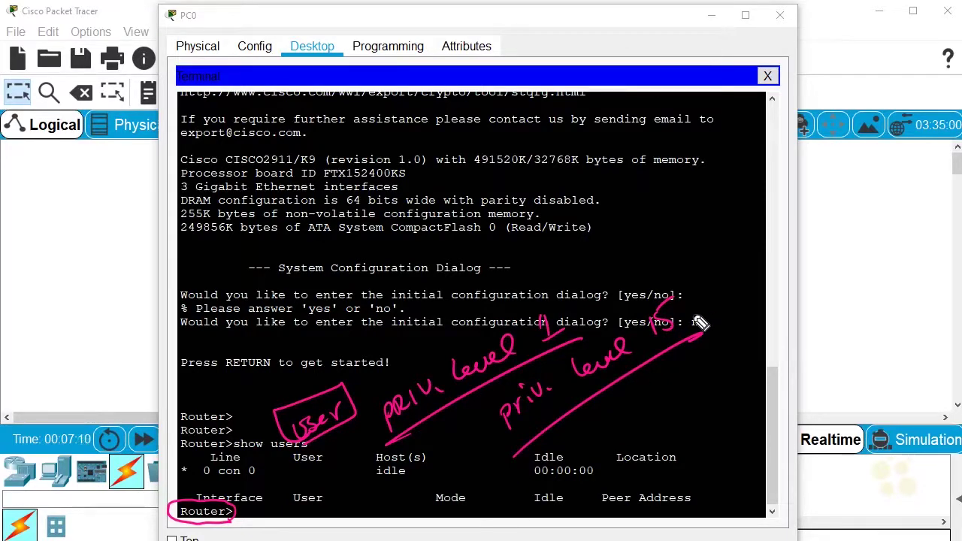
left_click_drag(558, 286, 571, 257)
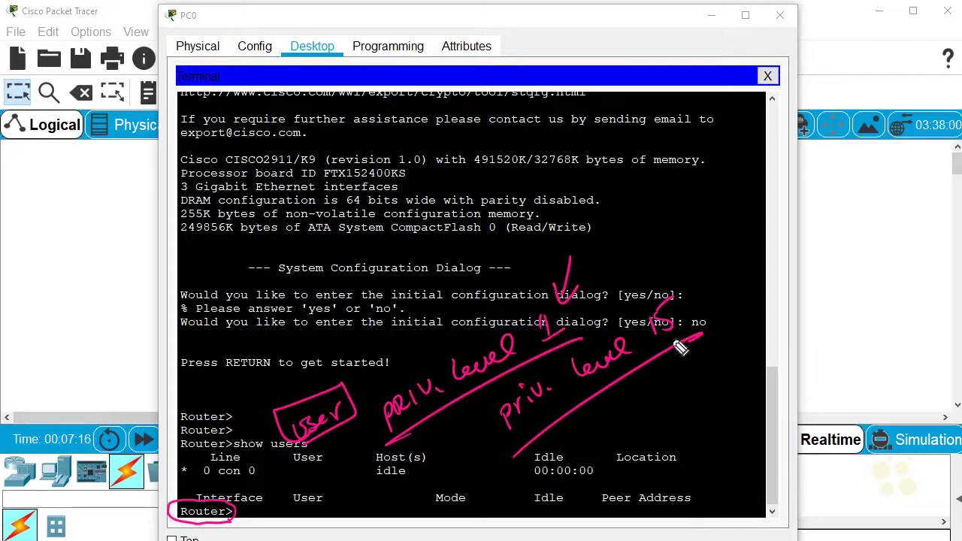
mouse_move(719, 276)
left_mouse_down()
mouse_move(704, 306)
mouse_move(715, 306)
left_mouse_up()
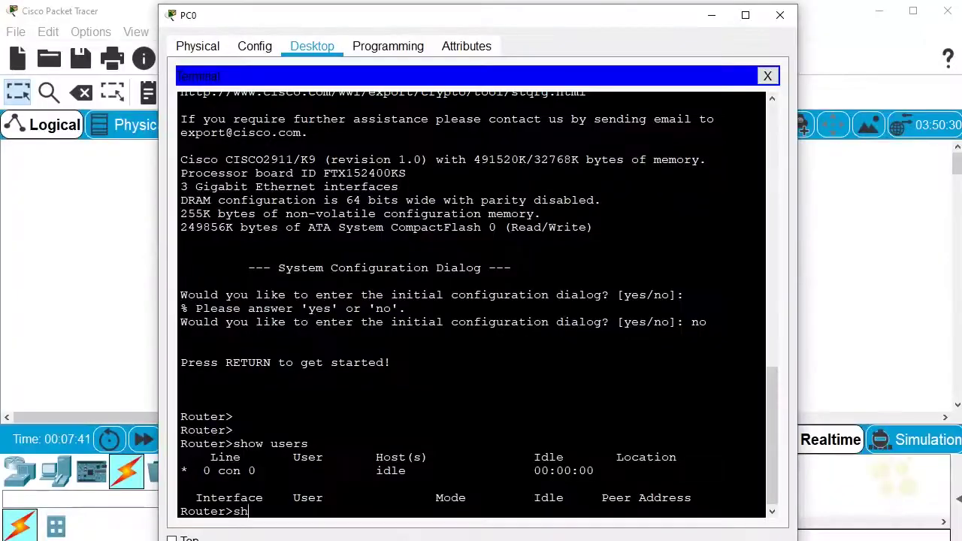
- Check the privilege level, enter enable mode, and confirm it is now level 15
type("ow priv")
key("Tab")
key("Return")
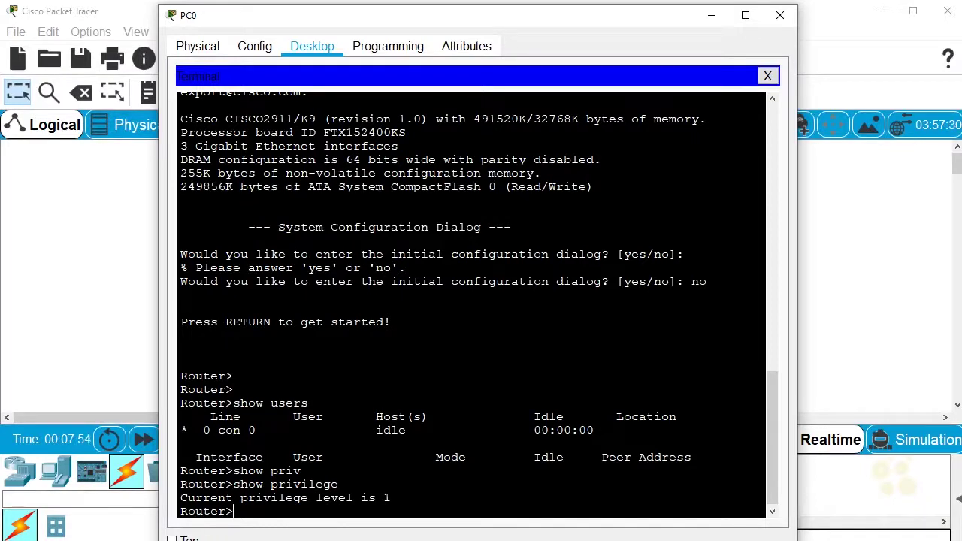
type("able")
key("Return")
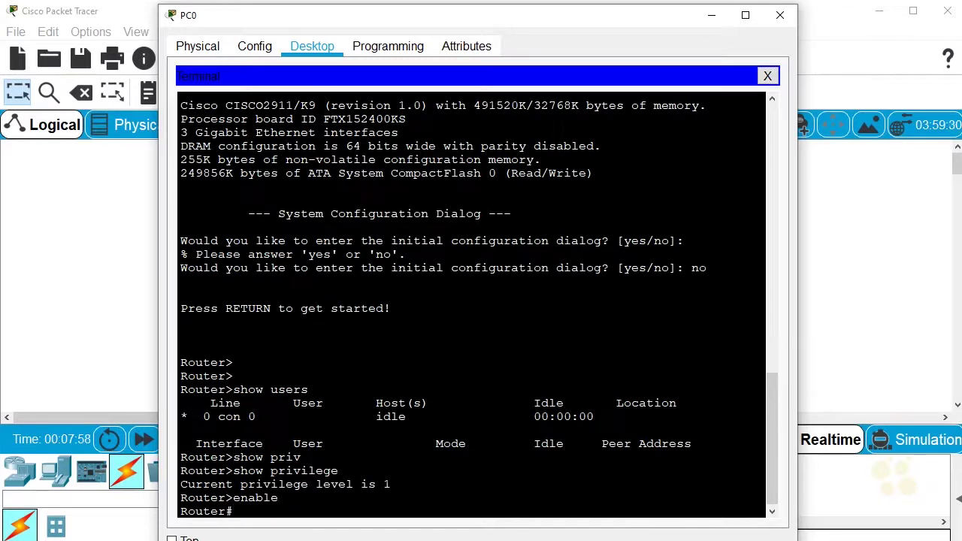
key("Up")
key("Up")
key("Return")
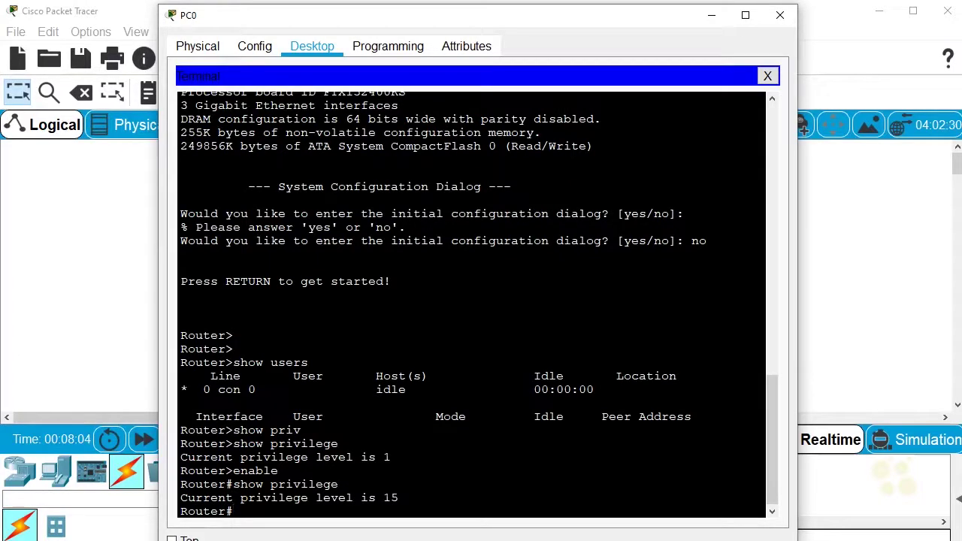
- List the full running configuration with show run, showing line con 0 without a password
key("Return")
type("show run")
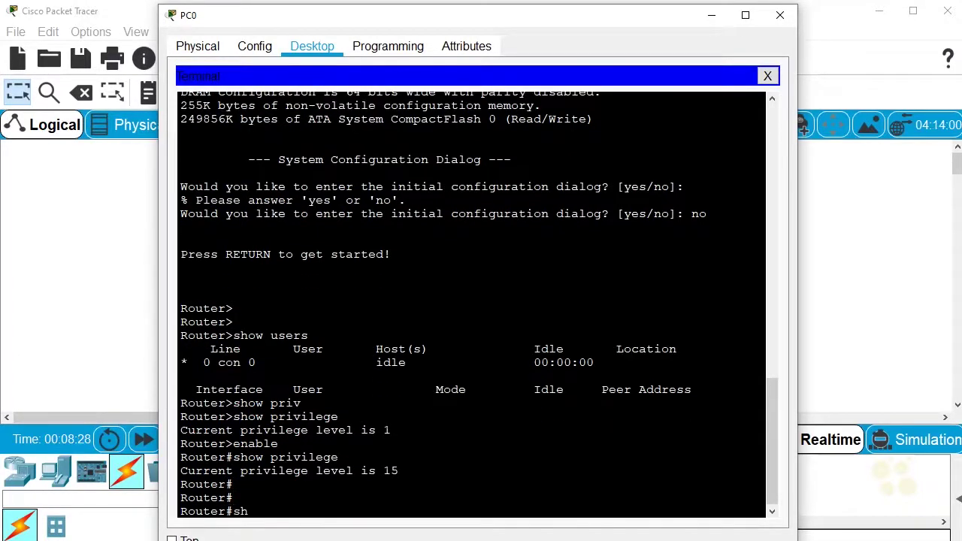
key("Return")
key("space")
key("space")
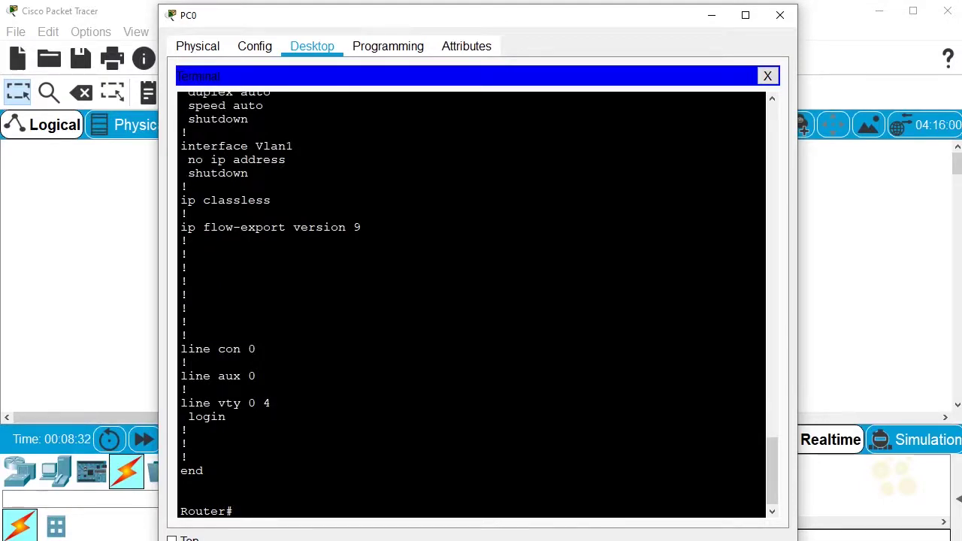
left_click_drag(181, 349, 255, 349)
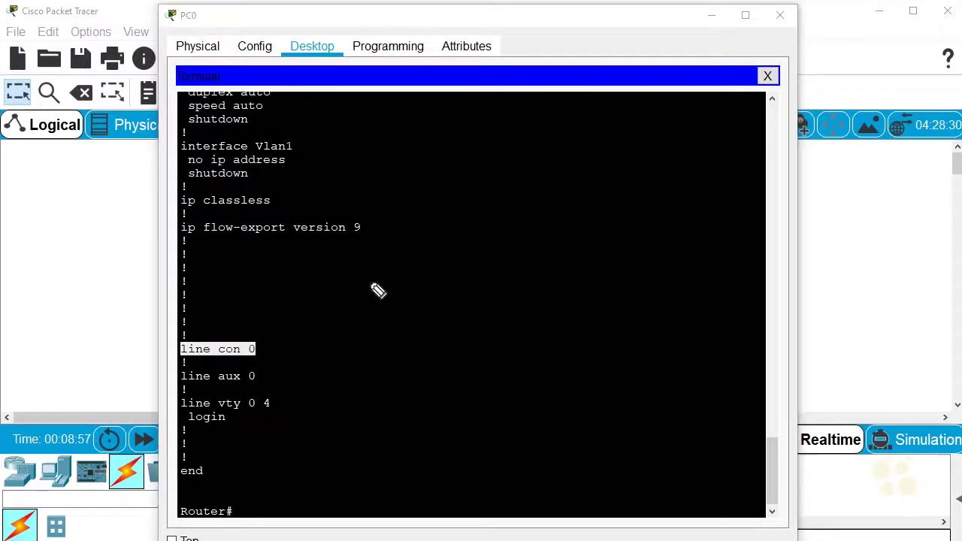
left_click_drag(373, 283, 302, 327)
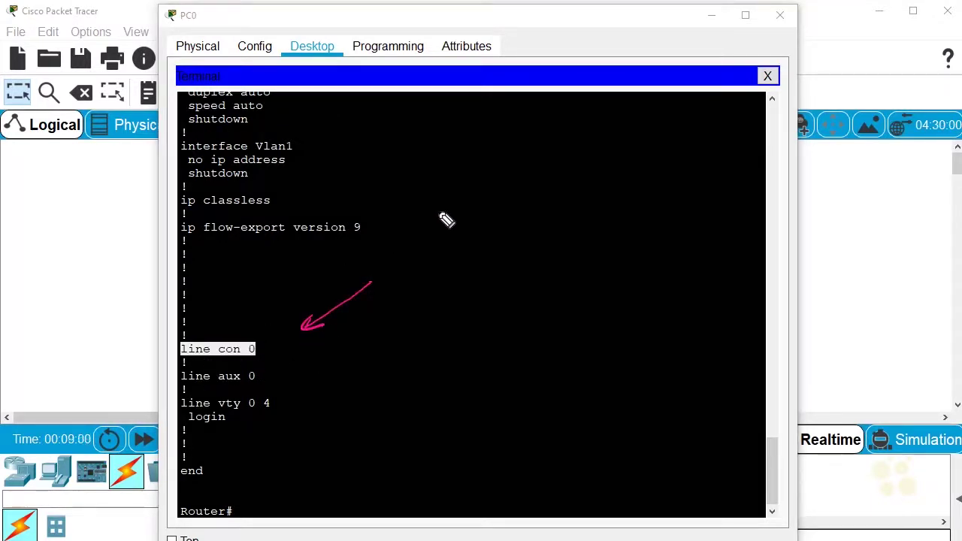
mouse_move(404, 264)
left_mouse_down()
mouse_move(418, 245)
mouse_move(437, 253)
mouse_move(493, 218)
mouse_move(517, 221)
mouse_move(600, 178)
left_mouse_up()
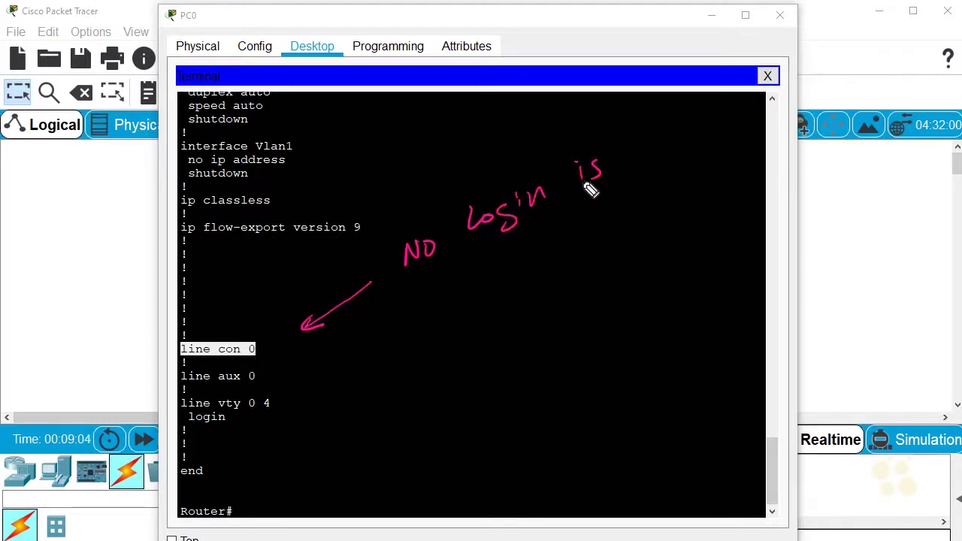
mouse_move(448, 298)
left_mouse_down()
mouse_move(483, 270)
mouse_move(491, 299)
mouse_move(497, 267)
mouse_move(565, 228)
mouse_move(586, 242)
left_mouse_up()
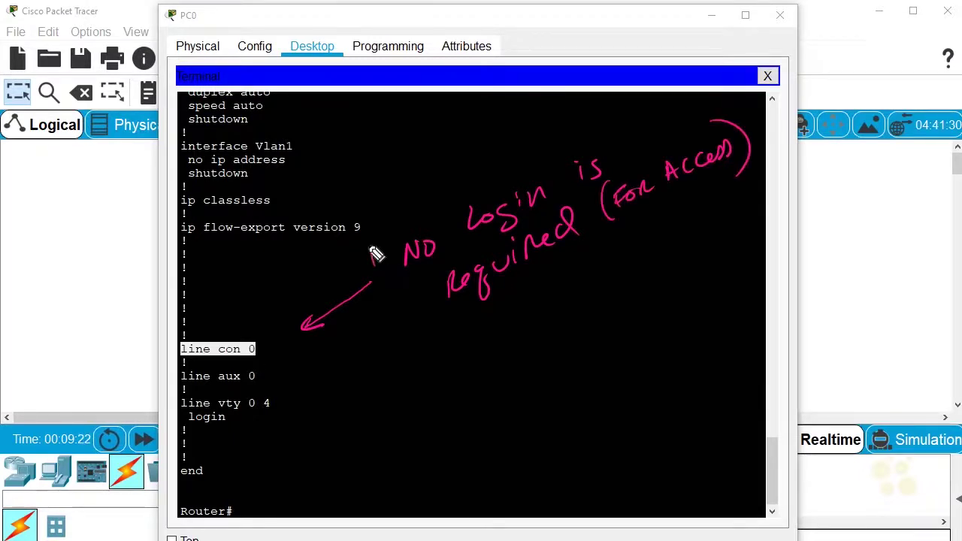
left_click_drag(376, 253, 373, 259)
mouse_move(404, 333)
left_mouse_down()
mouse_move(436, 347)
mouse_move(535, 303)
mouse_move(615, 299)
left_mouse_up()
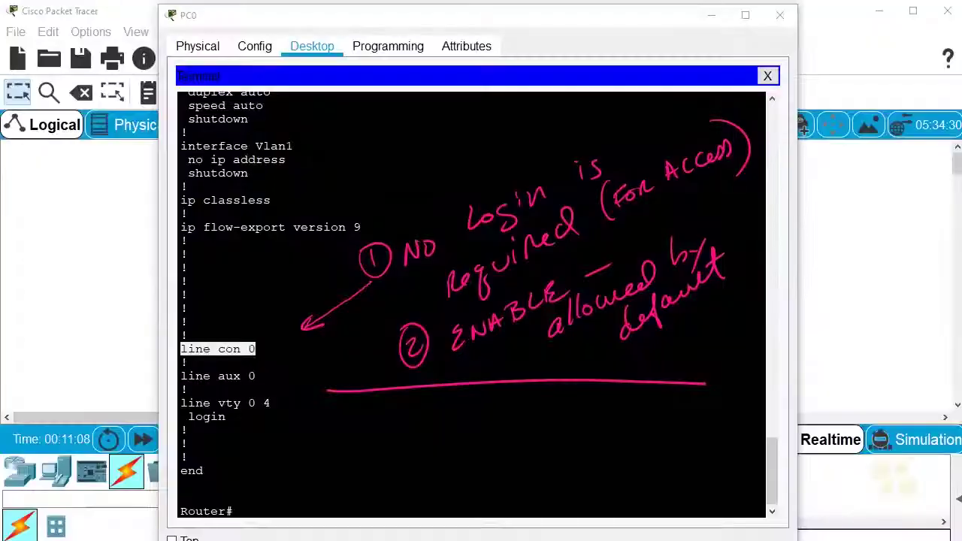
left_click_drag(282, 303, 261, 330)
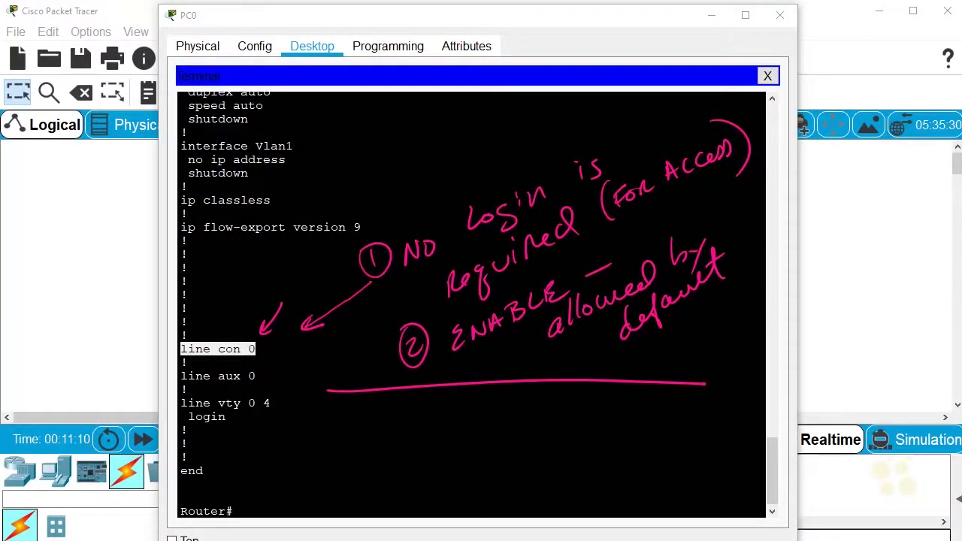
left_click_drag(332, 418, 368, 426)
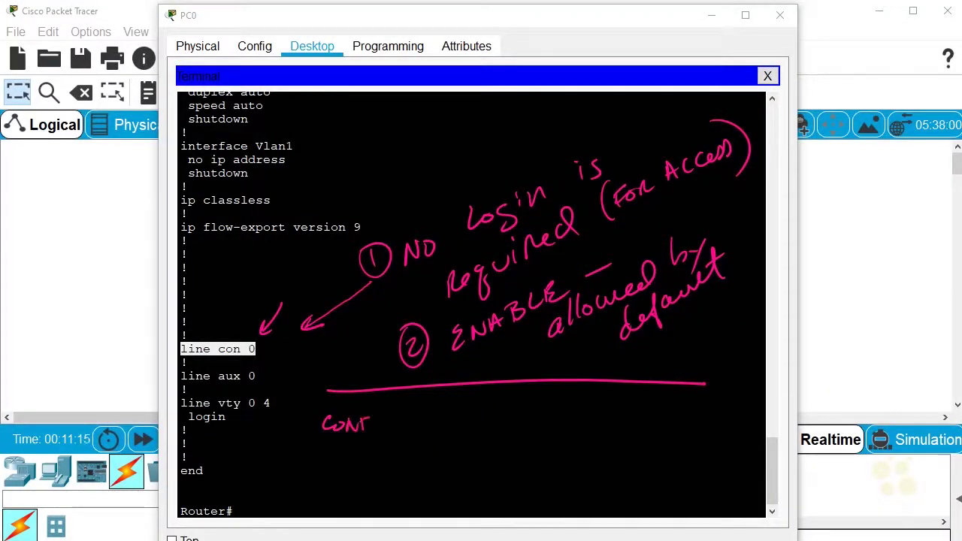
mouse_move(433, 409)
left_mouse_down()
mouse_move(415, 460)
mouse_move(460, 462)
left_mouse_up()
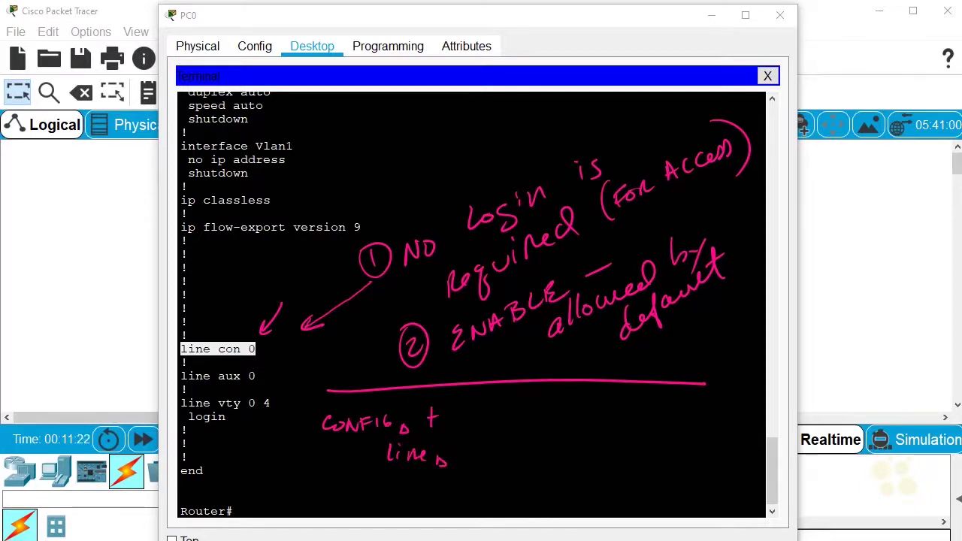
left_click_drag(474, 453, 503, 467)
left_click_drag(528, 448, 525, 449)
left_click_drag(534, 444, 517, 473)
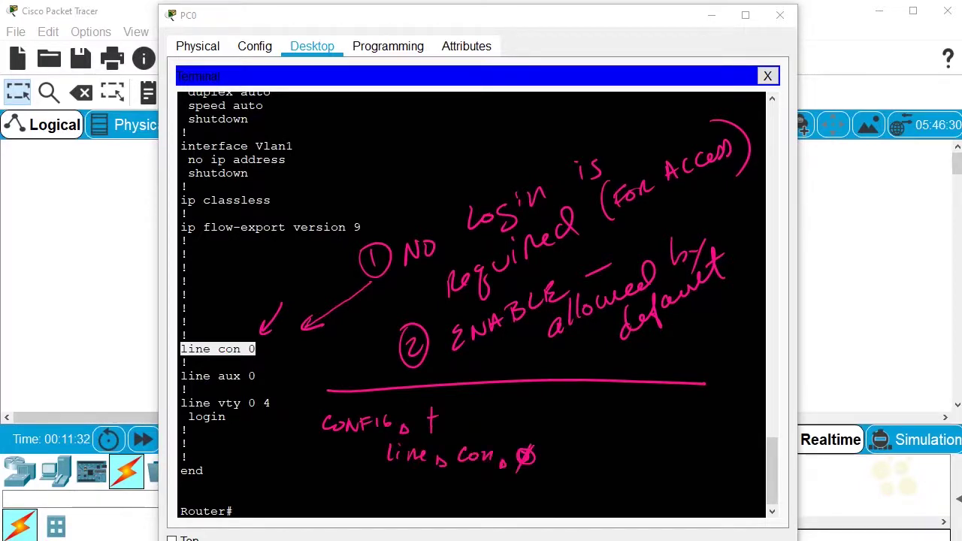
left_click_drag(438, 483, 438, 501)
left_click_drag(436, 486, 461, 490)
left_click_drag(475, 482, 498, 488)
left_click_drag(499, 483, 522, 470)
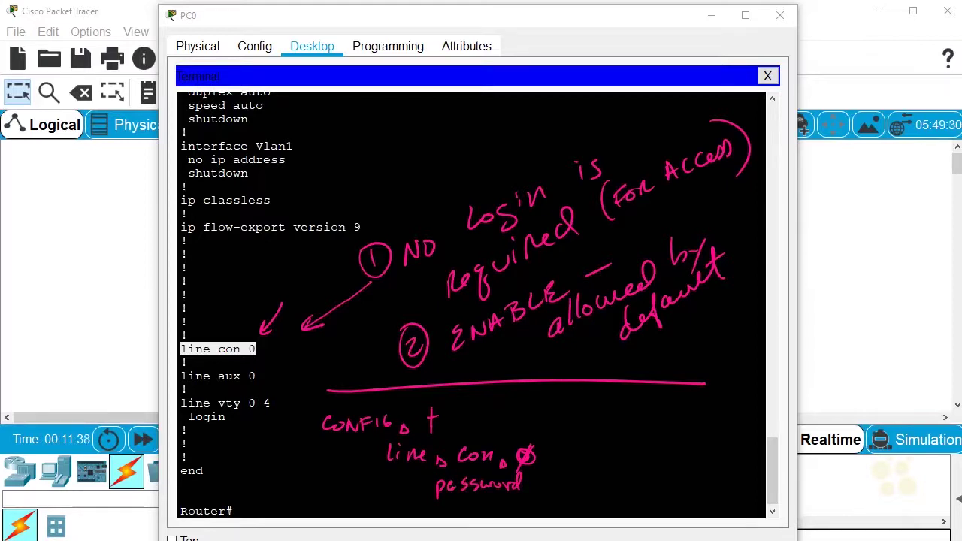
mouse_move(532, 485)
left_mouse_down()
mouse_move(539, 494)
mouse_move(586, 494)
left_mouse_up()
mouse_move(600, 489)
left_mouse_down()
mouse_move(635, 496)
mouse_move(651, 486)
left_mouse_up()
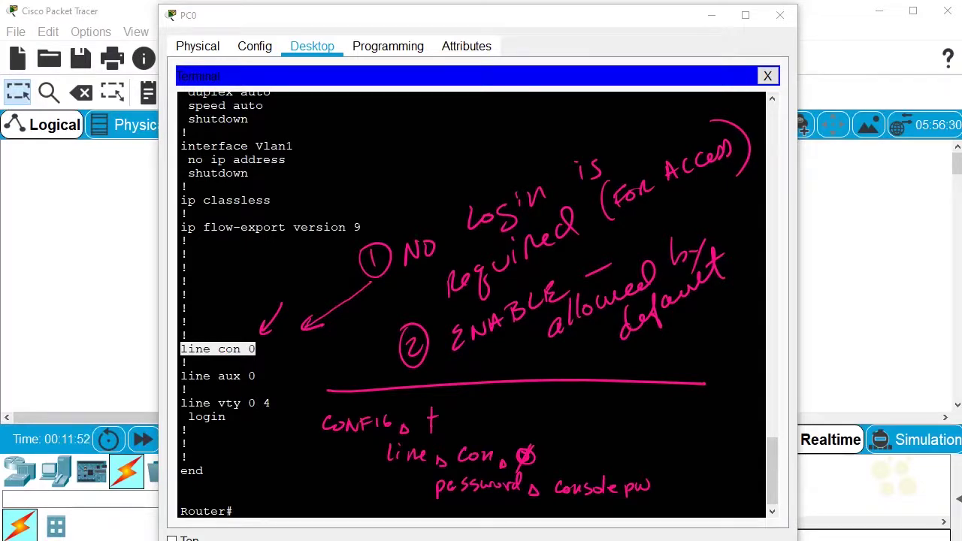
mouse_move(445, 494)
left_mouse_down()
mouse_move(449, 511)
mouse_move(502, 511)
left_mouse_up()
left_click_drag(668, 456, 652, 473)
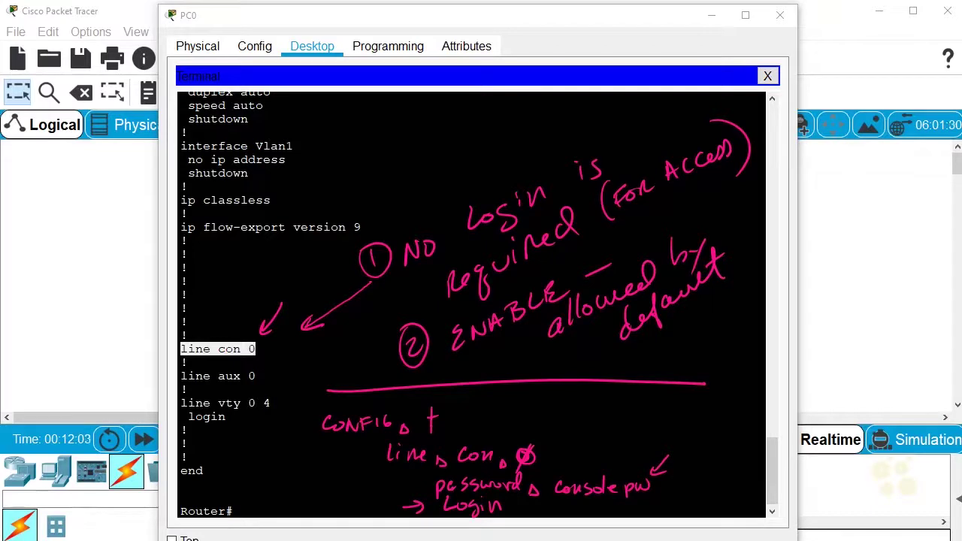
left_click_drag(236, 305, 236, 329)
left_click_drag(600, 451, 617, 452)
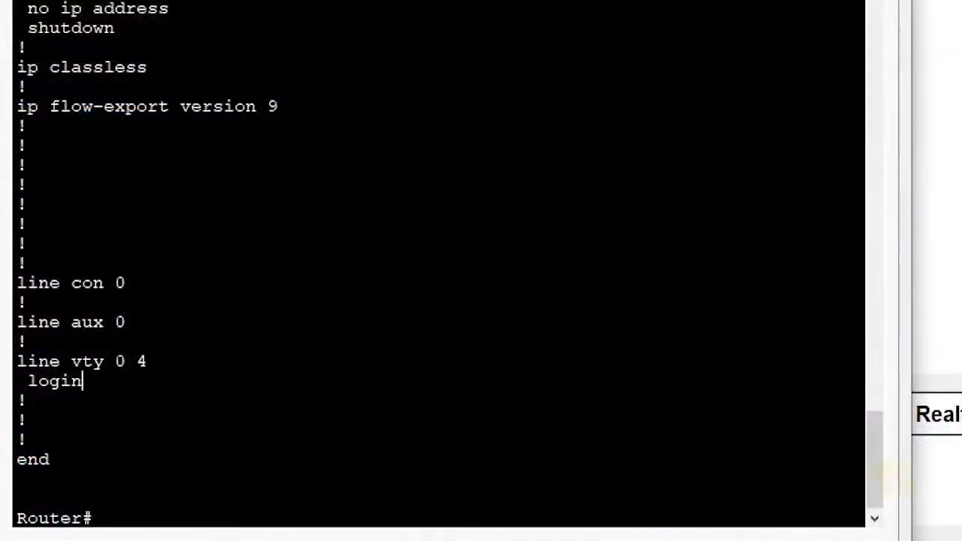
- In global configuration, set a password on line con 0
type("conf t")
key("Return")
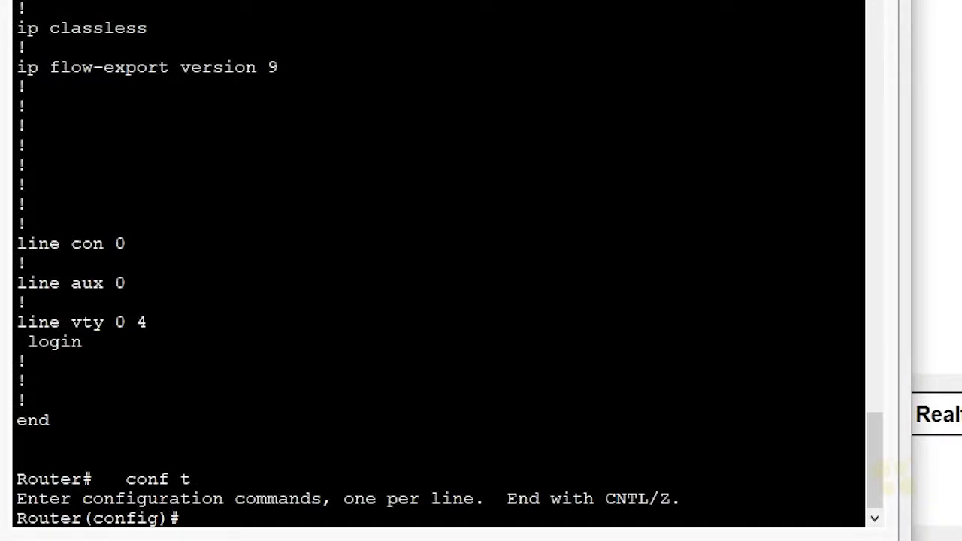
type("line con 0")
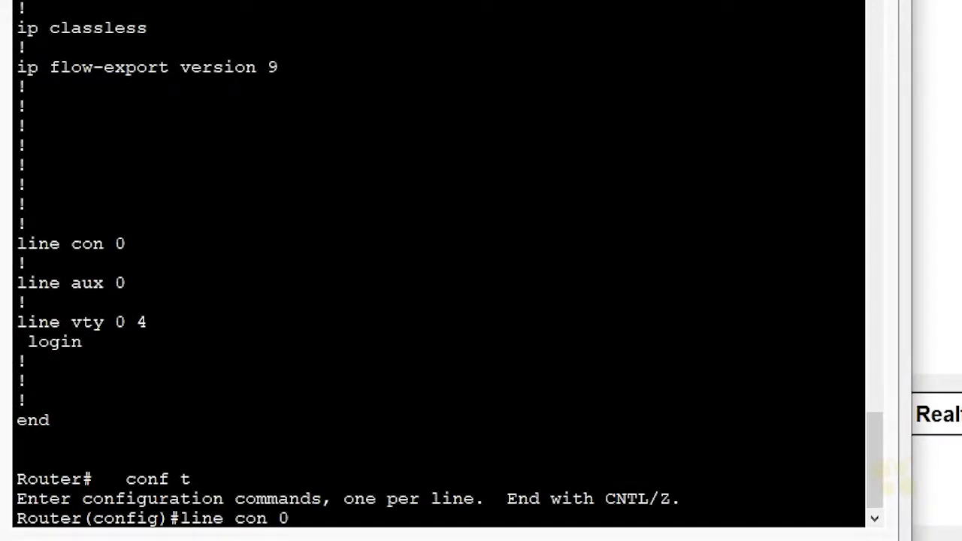
key("Return")
type("pass")
key("Tab")
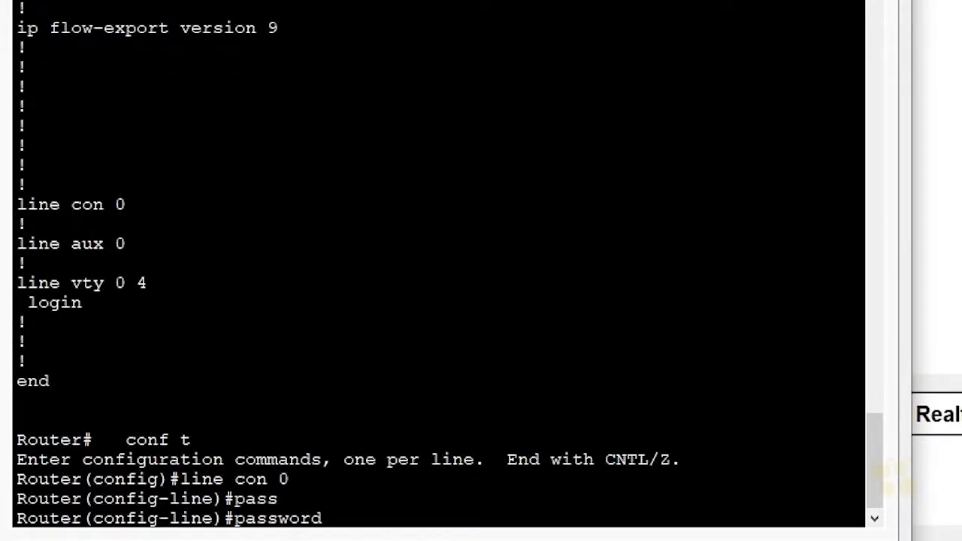
type("consolepw")
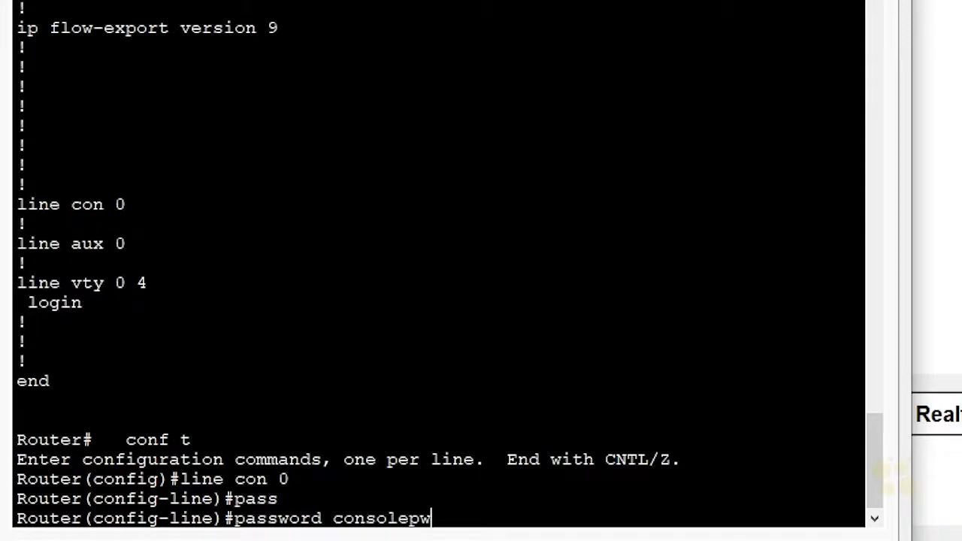
key("Return")
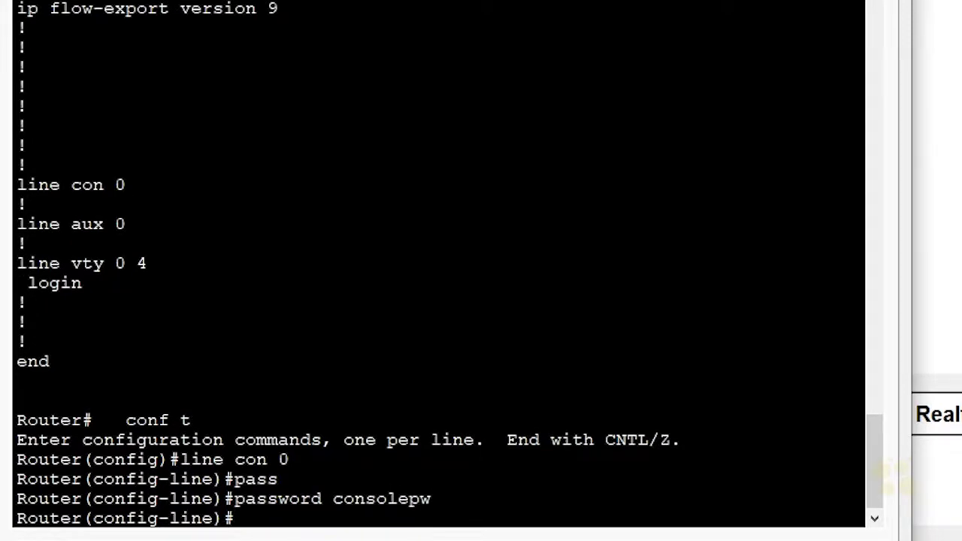
- Require login on the console line and leave configuration mode with end
type("login")
key("Return")
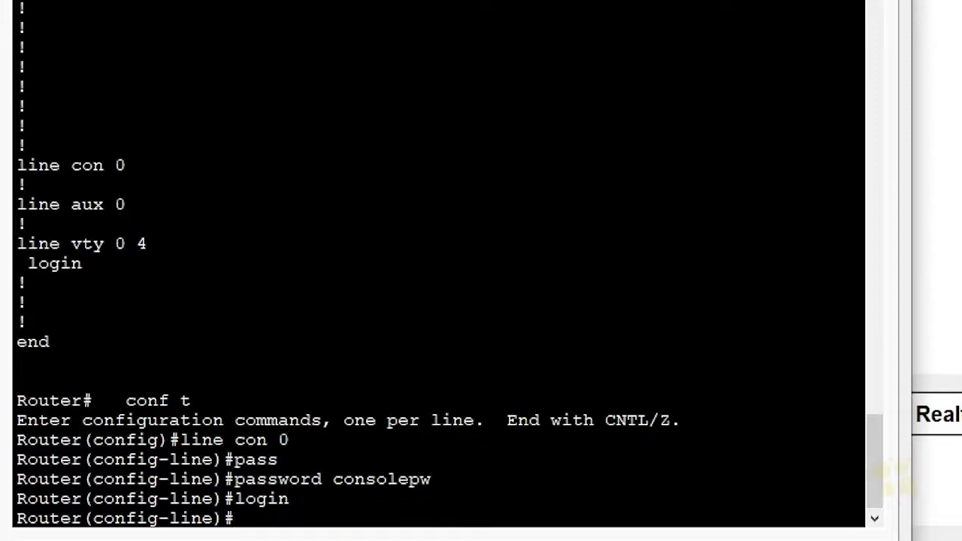
type("end")
key("Return")
- Log out, log back in with the console password, and return to privileged mode with enable
type("exit")
key("Return")
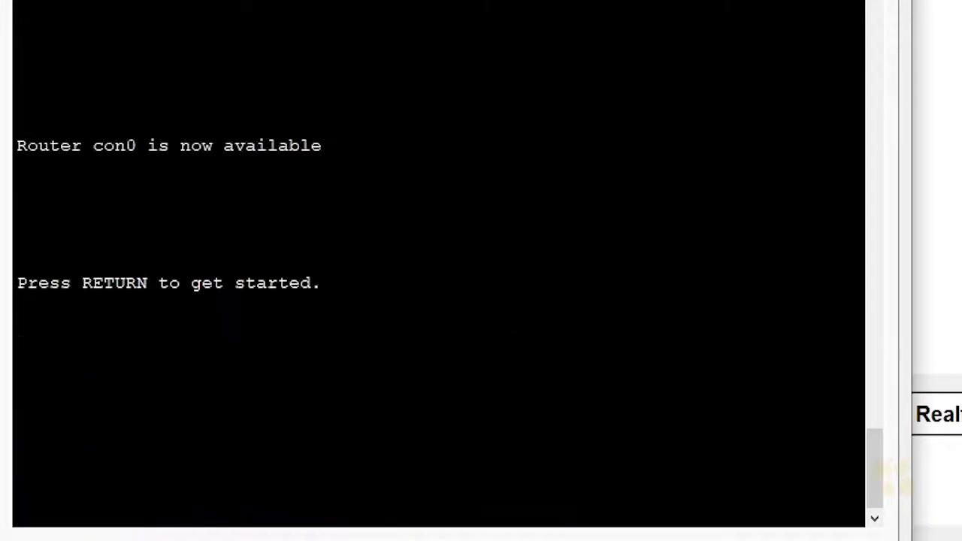
key("Return")
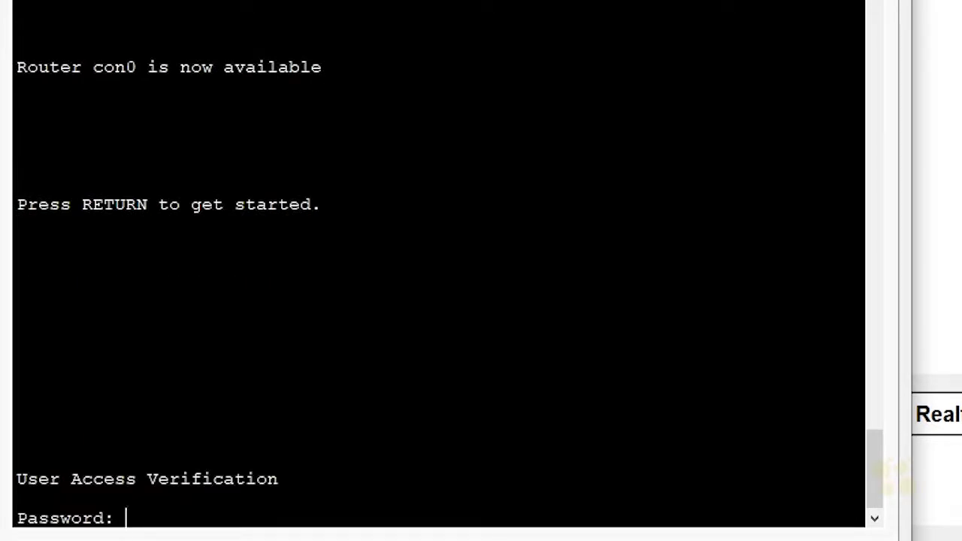
key("Return")
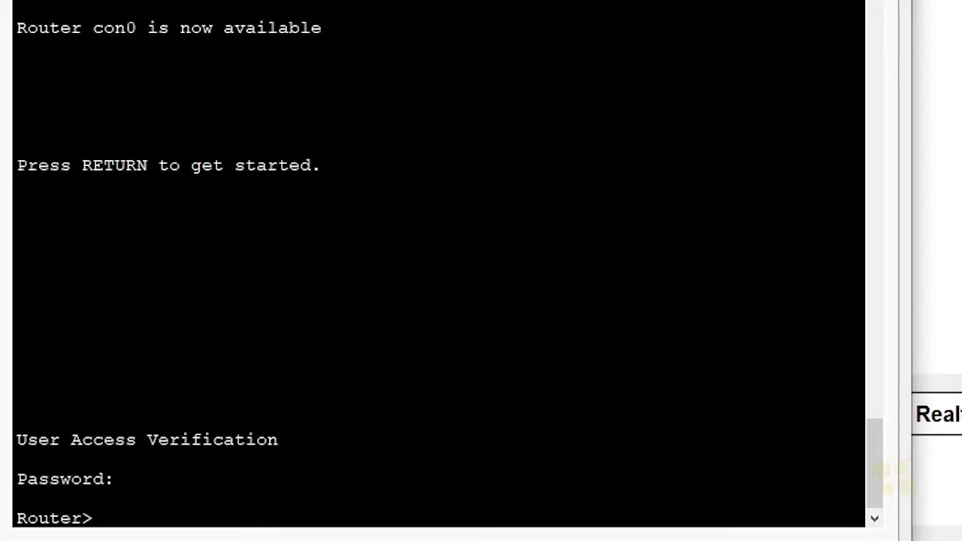
type("ena")
key("Tab")
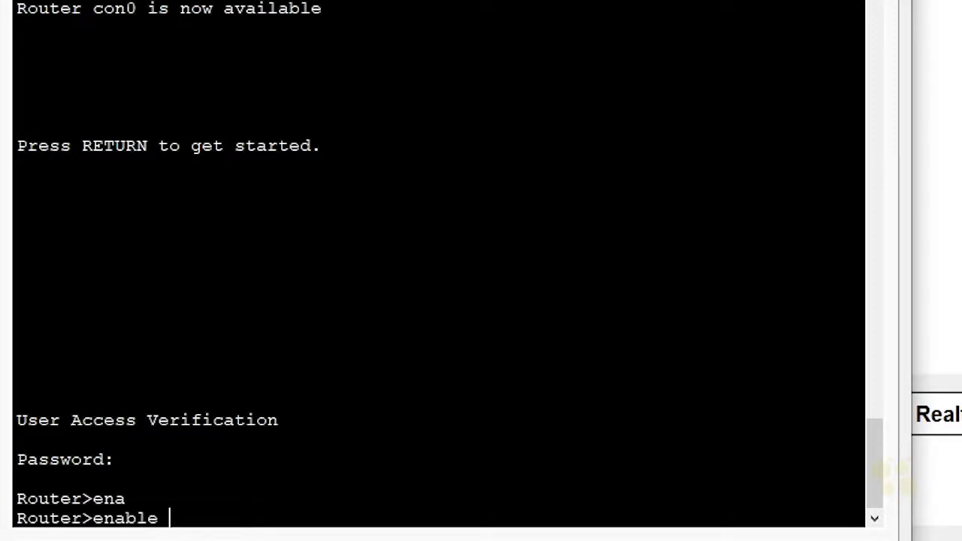
key("Return")
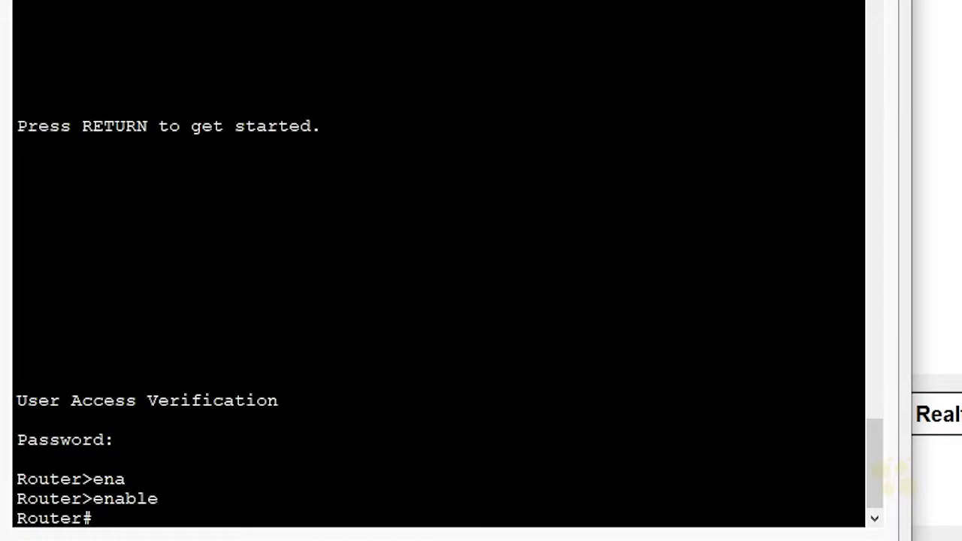
- Display show run to the end and highlight the password and login lines under line con 0
type("show run")
key("Return")
key("space")
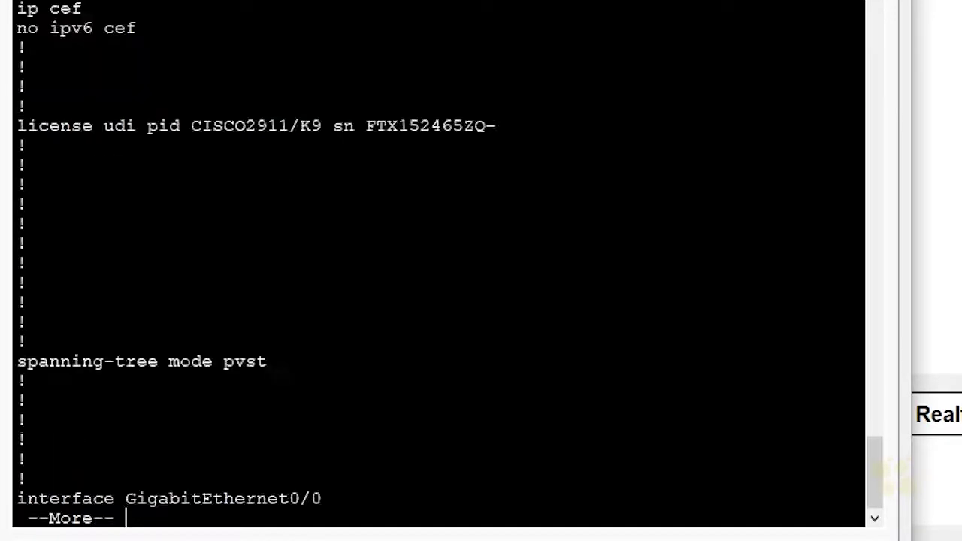
key("space")
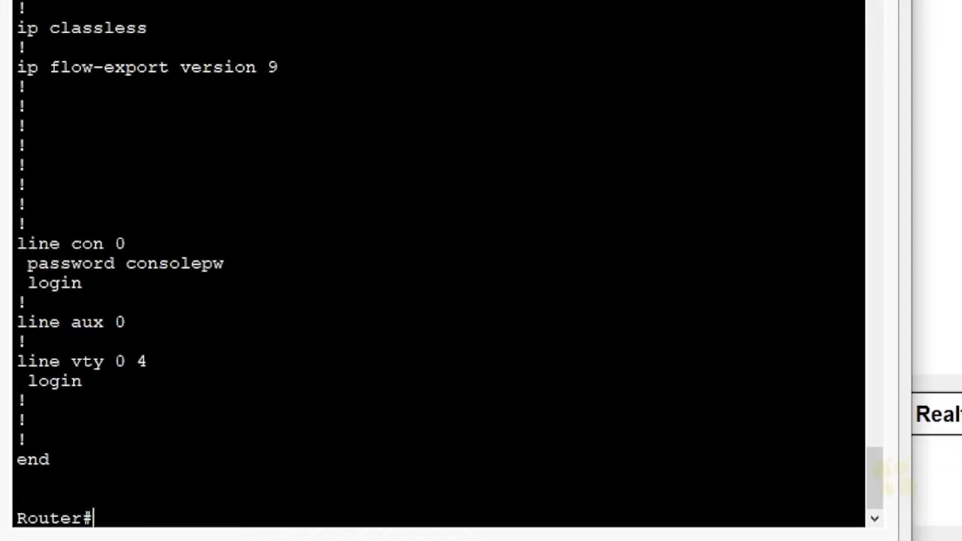
triple_click(156, 263)
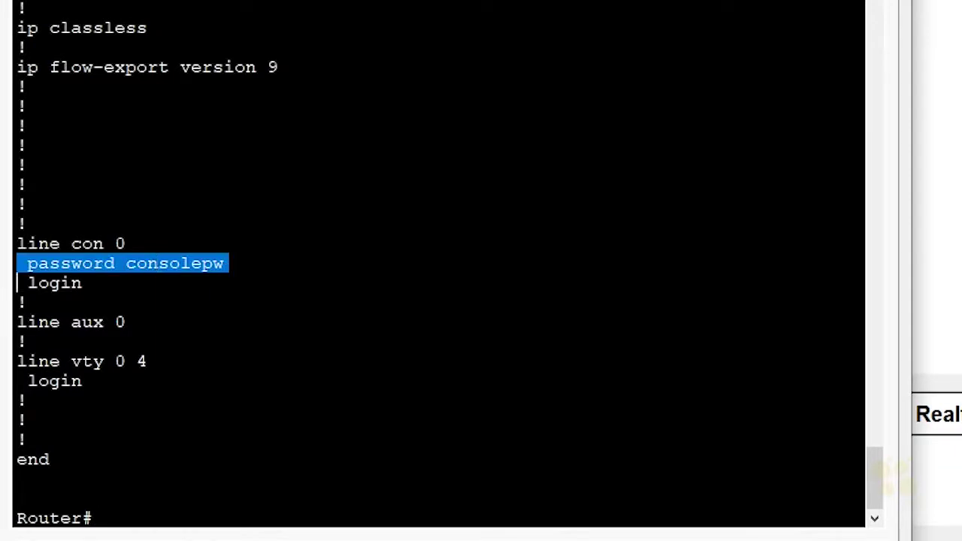
double_click(56, 283)
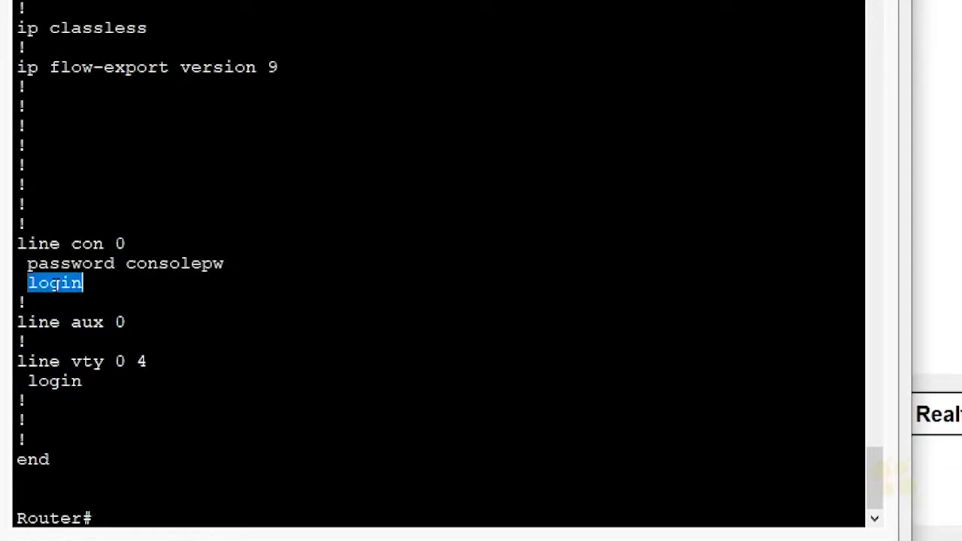
double_click(173, 263)
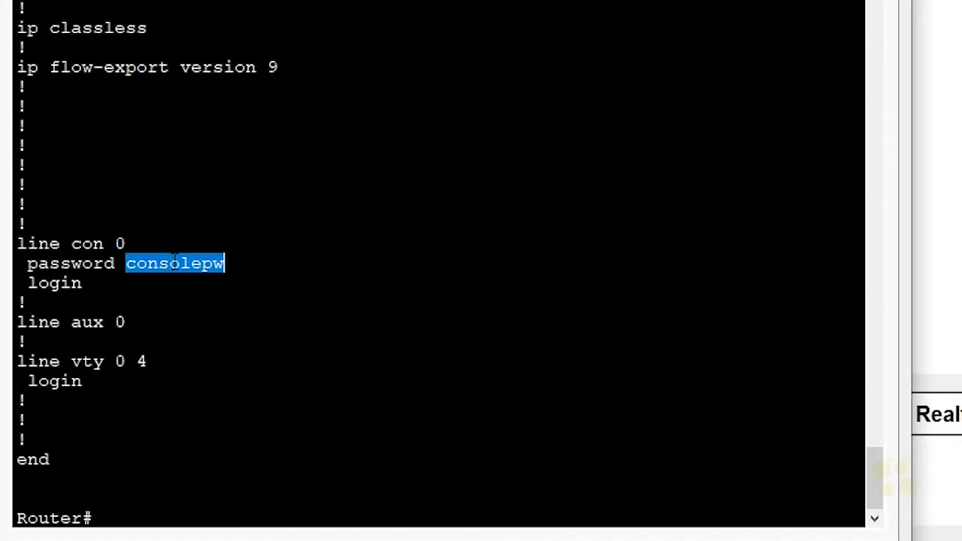